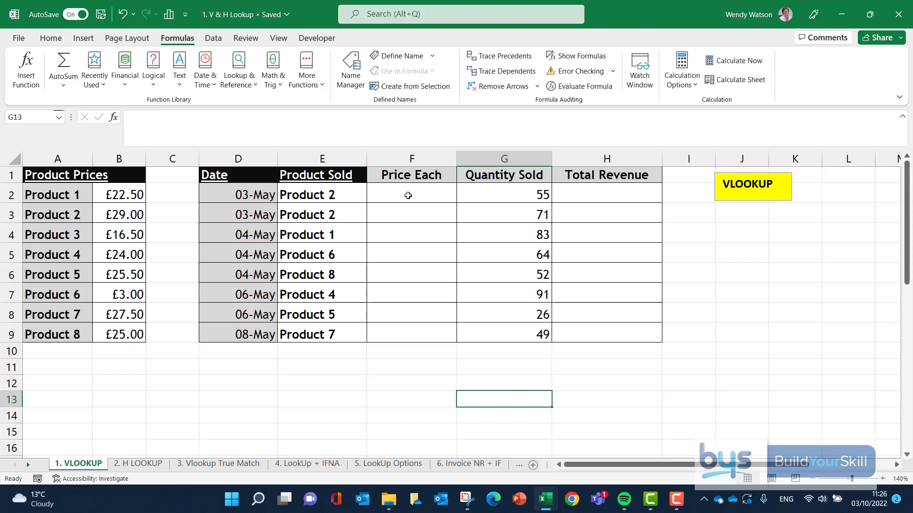
- Insert a VLOOKUP function in cell F2 with E2 as its lookup value
{"action": "left_click", "coordinate": [404, 195]}
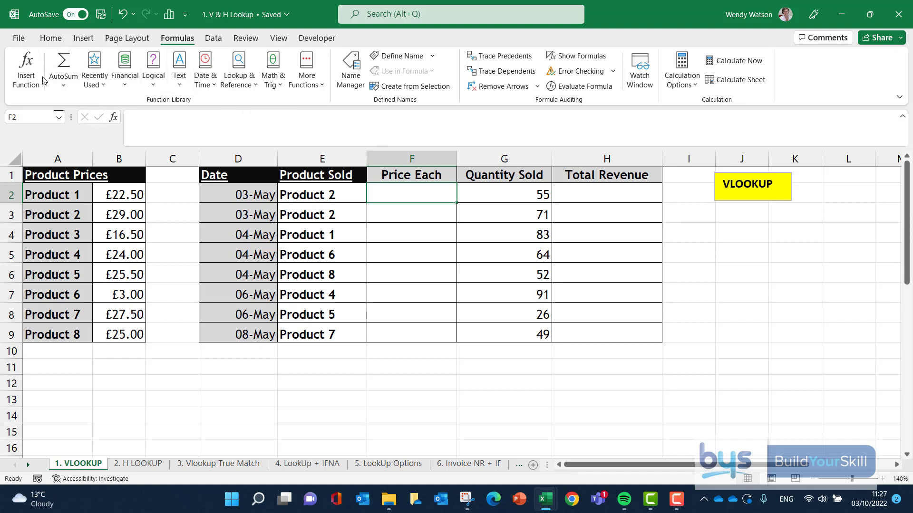
{"action": "left_click", "coordinate": [25, 69]}
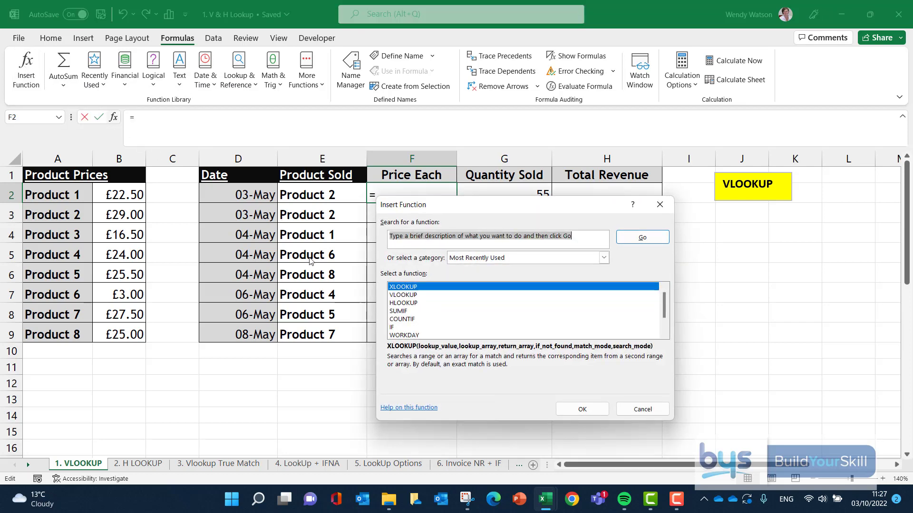
{"action": "double_click", "coordinate": [403, 297]}
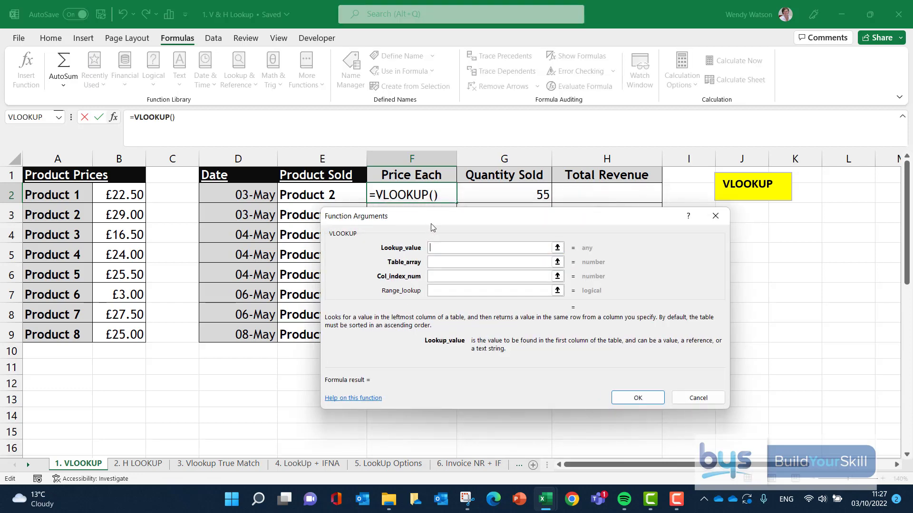
{"action": "left_click_drag", "start_coordinate": [429, 225], "coordinate": [481, 253]}
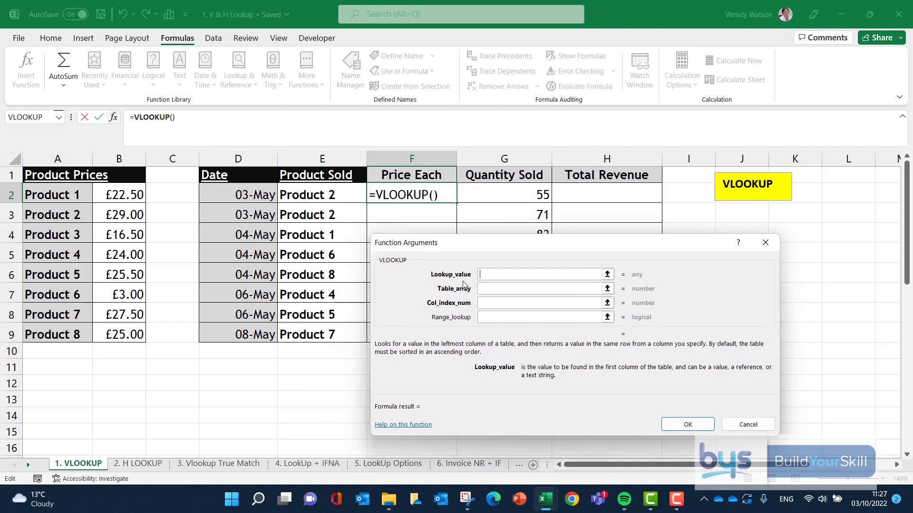
{"action": "left_click", "coordinate": [310, 196]}
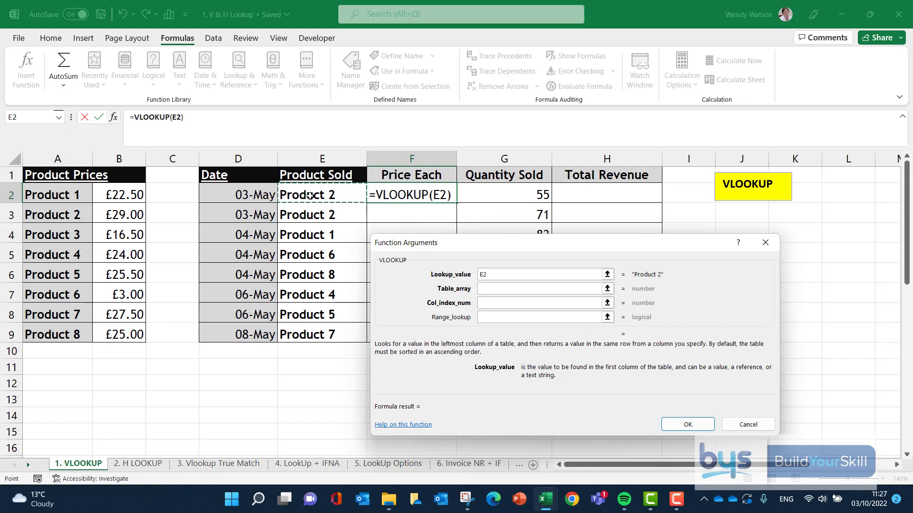
- Set the VLOOKUP table array to the product price list as the absolute range $A$2:$B$9
{"action": "left_click", "coordinate": [495, 292]}
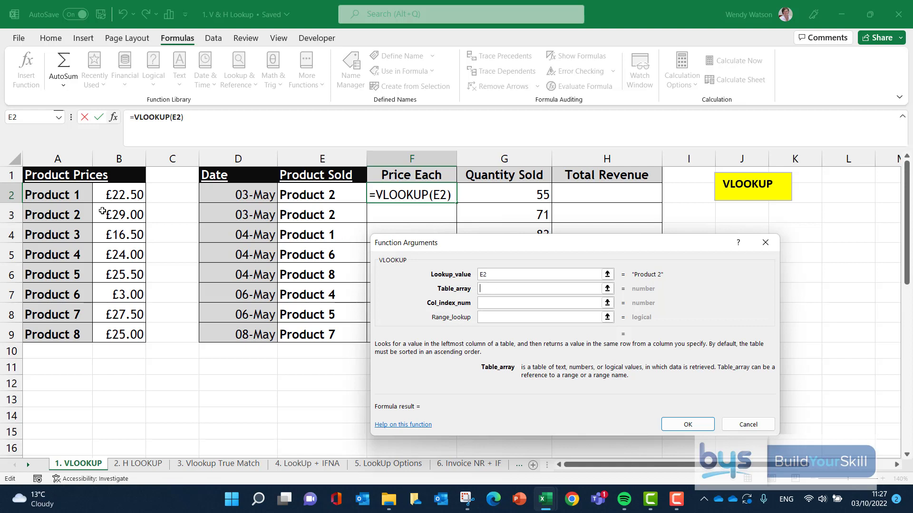
{"action": "left_click", "coordinate": [49, 191]}
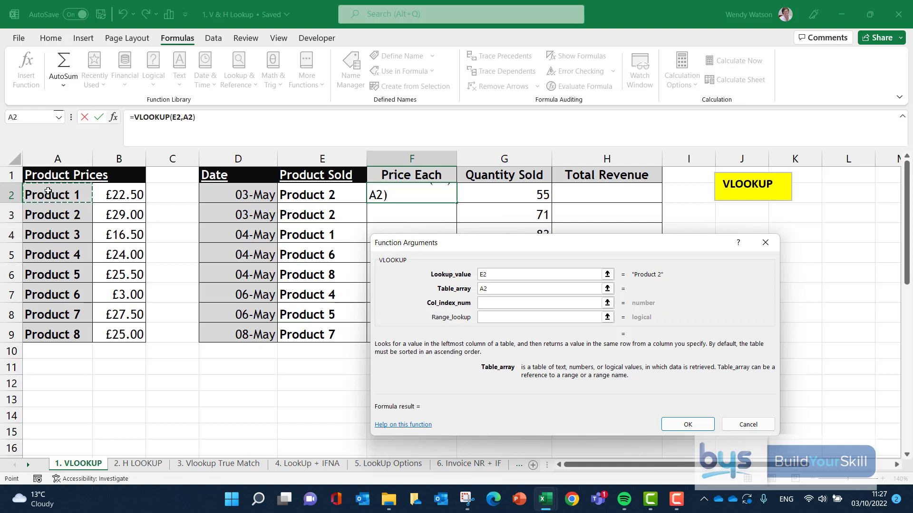
{"action": "left_click_drag", "start_coordinate": [48, 191], "coordinate": [121, 332]}
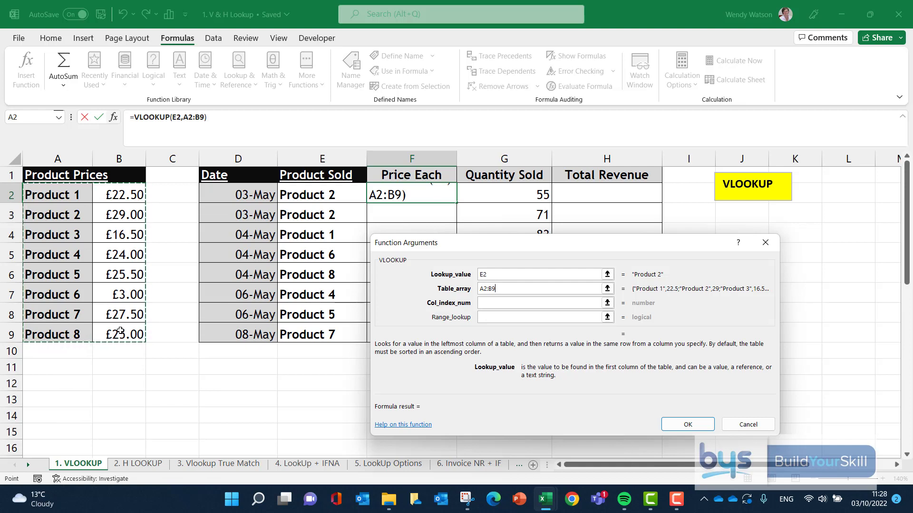
{"action": "key", "text": "F4"}
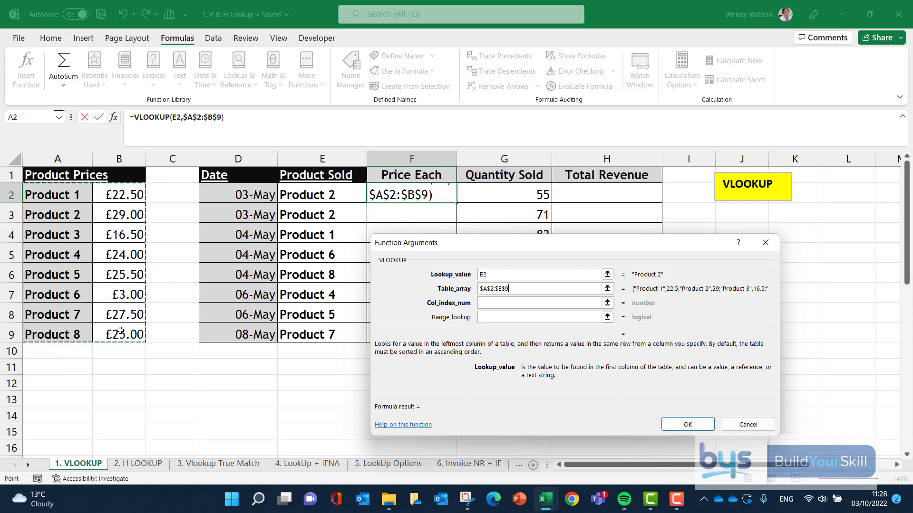
- Complete the VLOOKUP with column index 2 and range lookup False, and fill the formula from F2 down to F9
{"action": "left_click", "coordinate": [492, 306]}
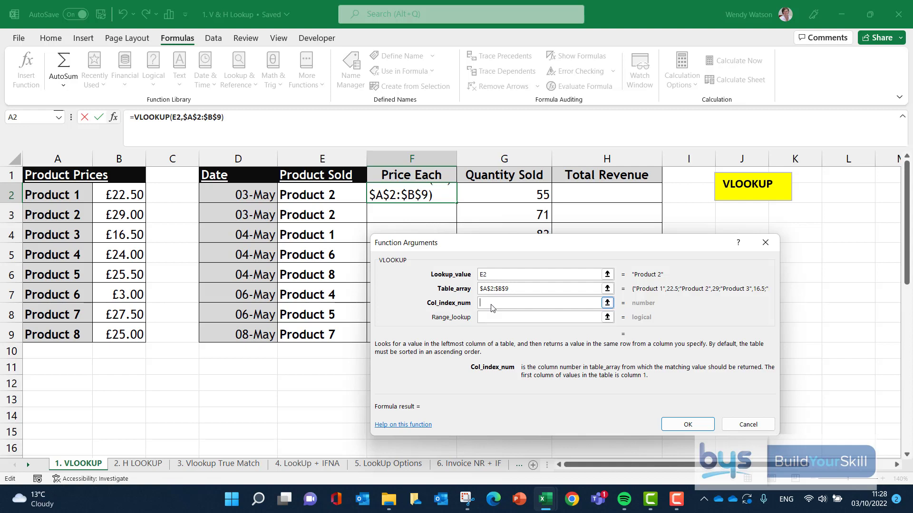
{"action": "type", "text": "2"}
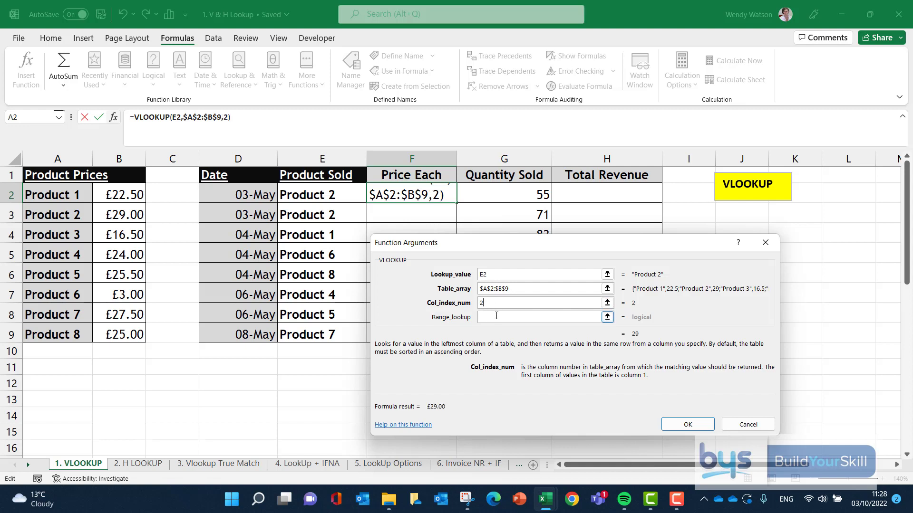
{"action": "left_click", "coordinate": [497, 317]}
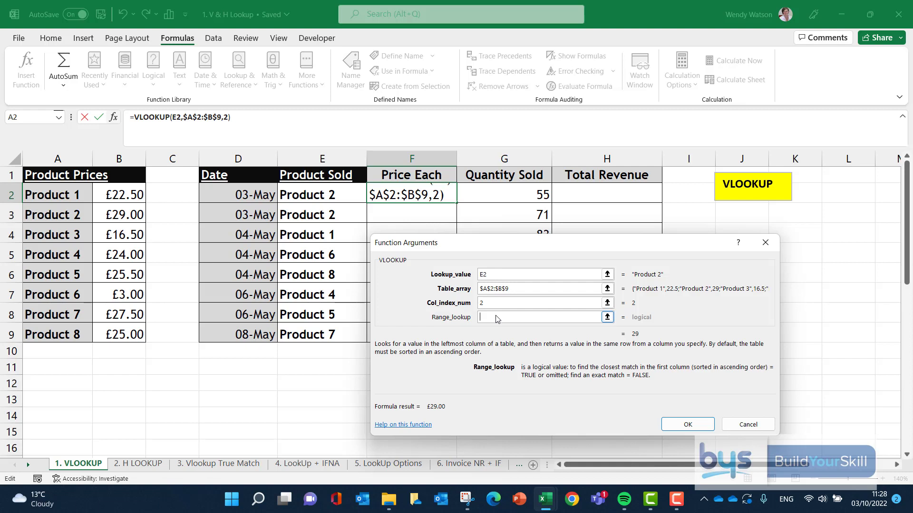
{"action": "type", "text": "Fa"}
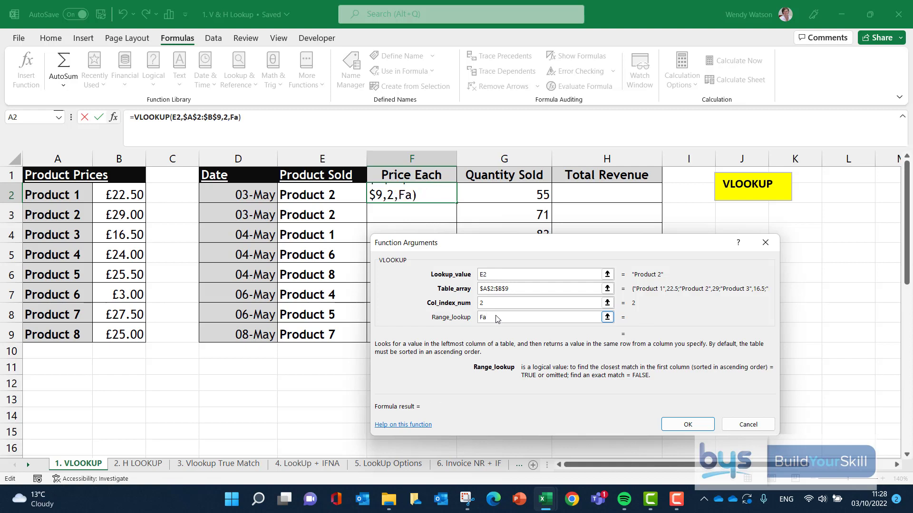
{"action": "type", "text": "lse"}
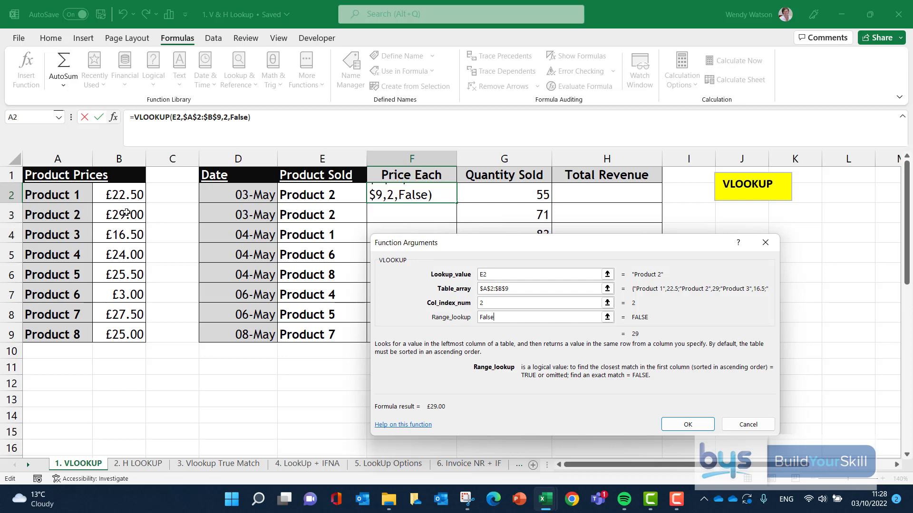
{"action": "left_click", "coordinate": [690, 424]}
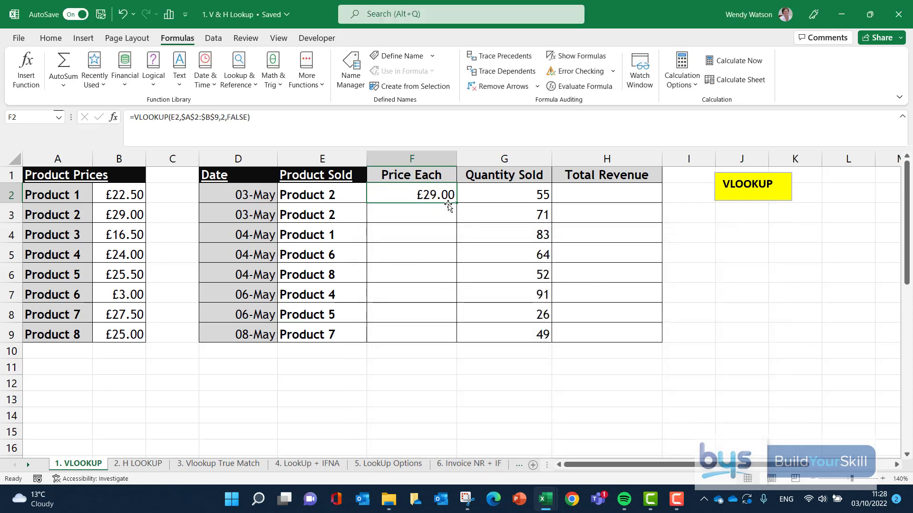
{"action": "left_click_drag", "start_coordinate": [455, 203], "coordinate": [449, 338]}
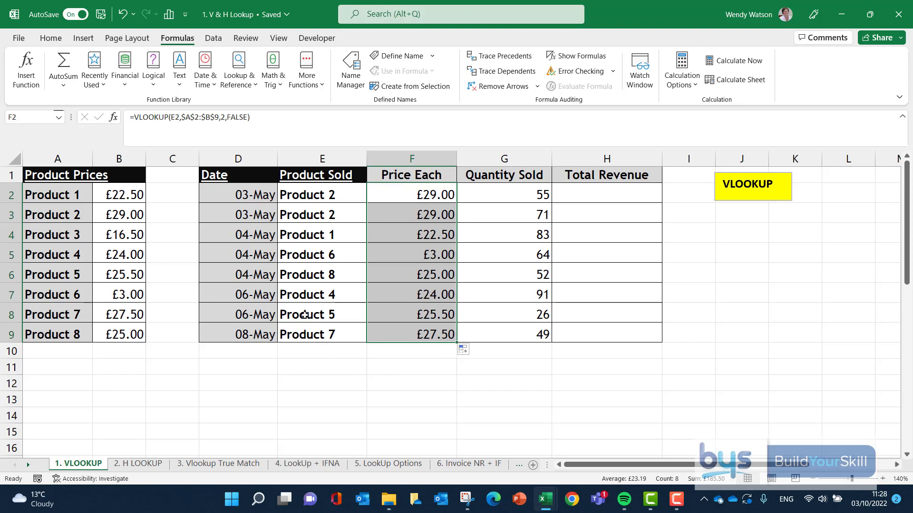
- Change the product sold in cell E7 to Product 2
{"action": "left_click", "coordinate": [303, 294]}
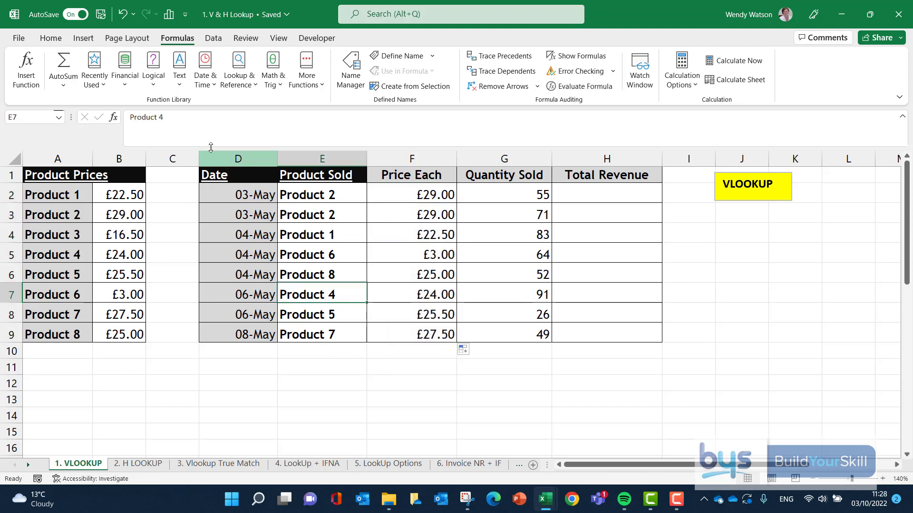
{"action": "double_click", "coordinate": [161, 116]}
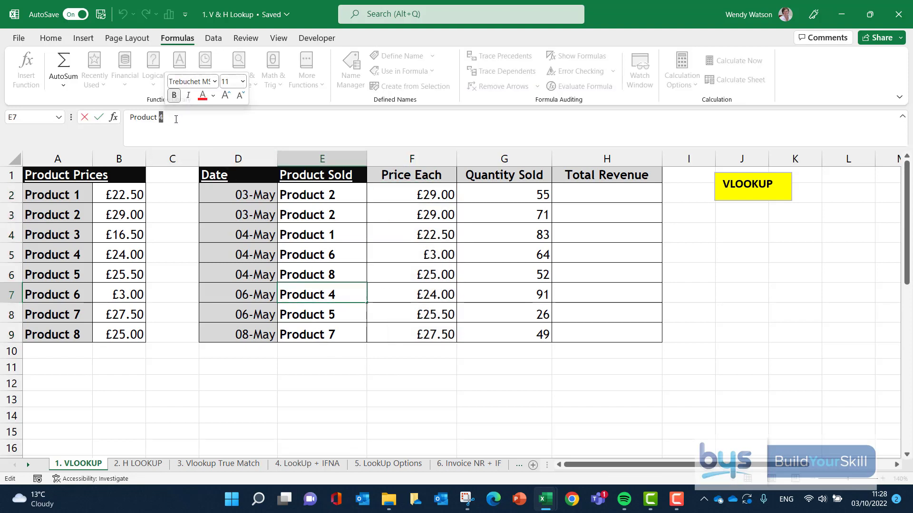
{"action": "type", "text": "2"}
{"action": "left_click", "coordinate": [378, 290]}
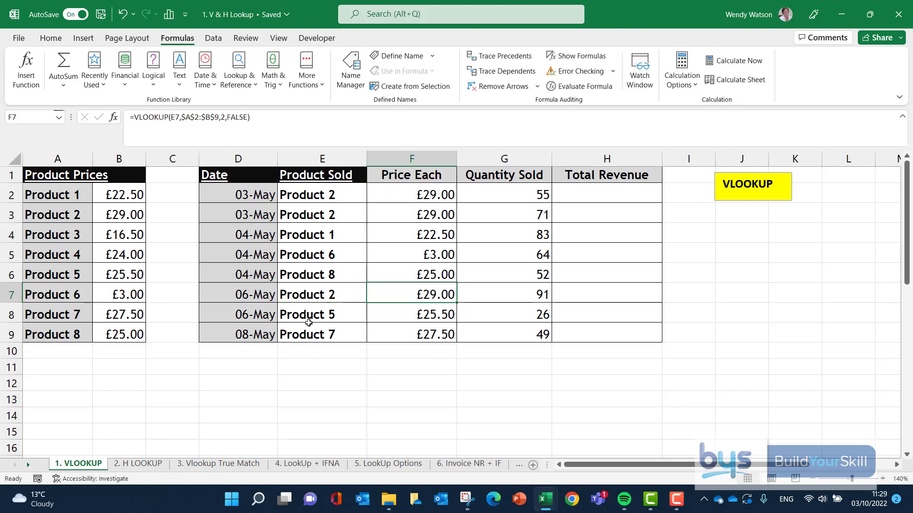
- On the 2. H LOOKUP sheet, insert an HLOOKUP function in cell C6 with B6 as its lookup value
{"action": "left_click", "coordinate": [139, 464]}
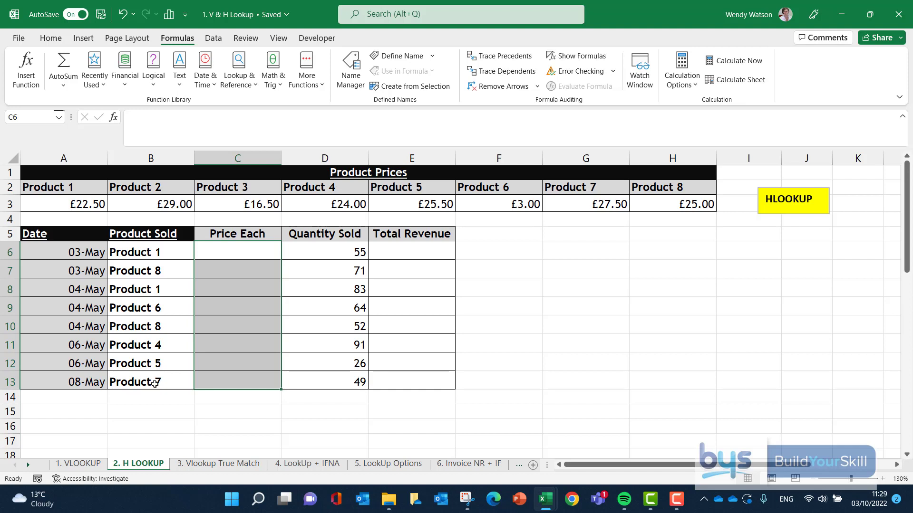
{"action": "left_click", "coordinate": [223, 251]}
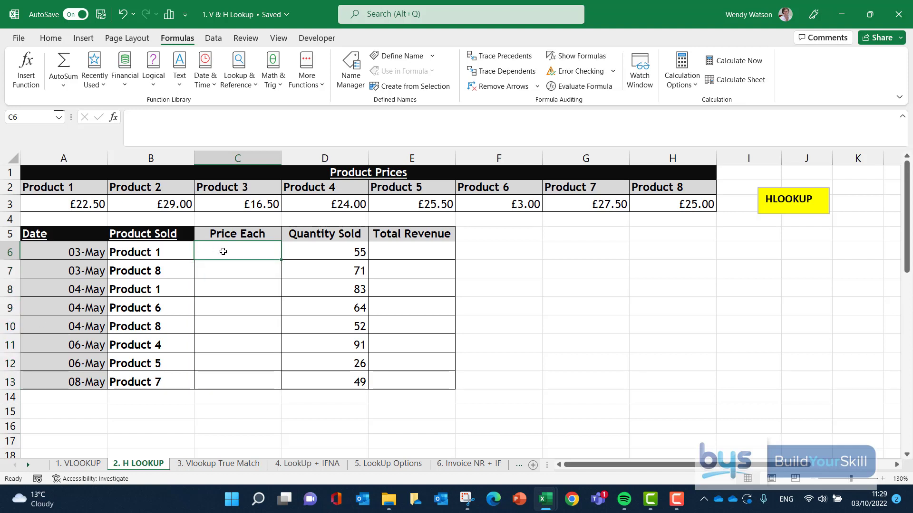
{"action": "left_click", "coordinate": [28, 65]}
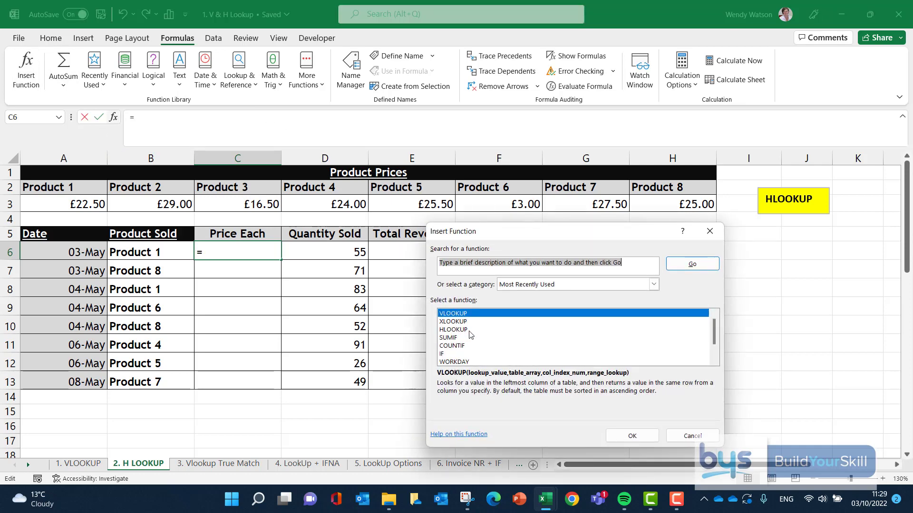
{"action": "double_click", "coordinate": [449, 330]}
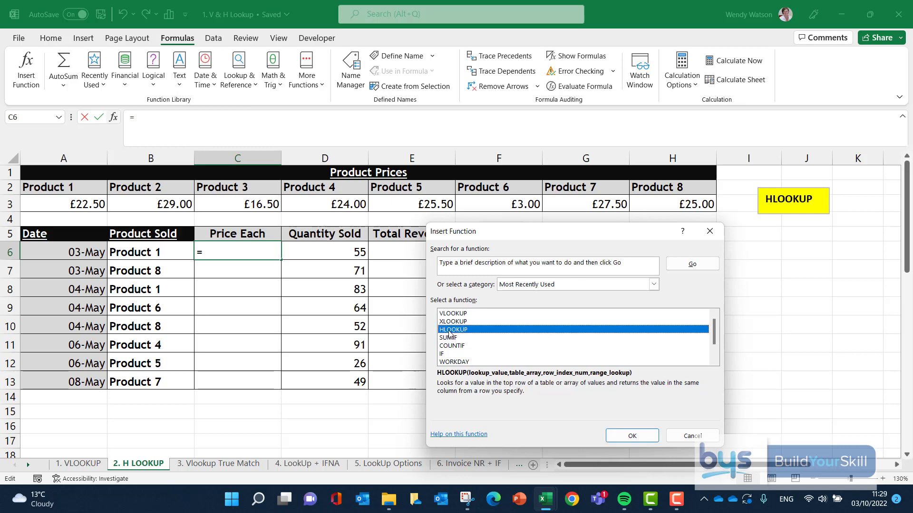
{"action": "left_click_drag", "start_coordinate": [512, 251], "coordinate": [610, 226]}
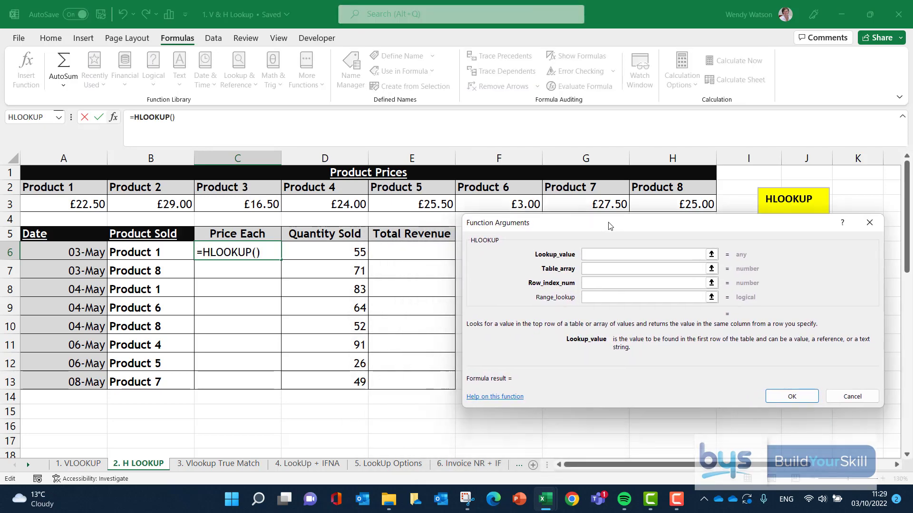
{"action": "left_click", "coordinate": [140, 251]}
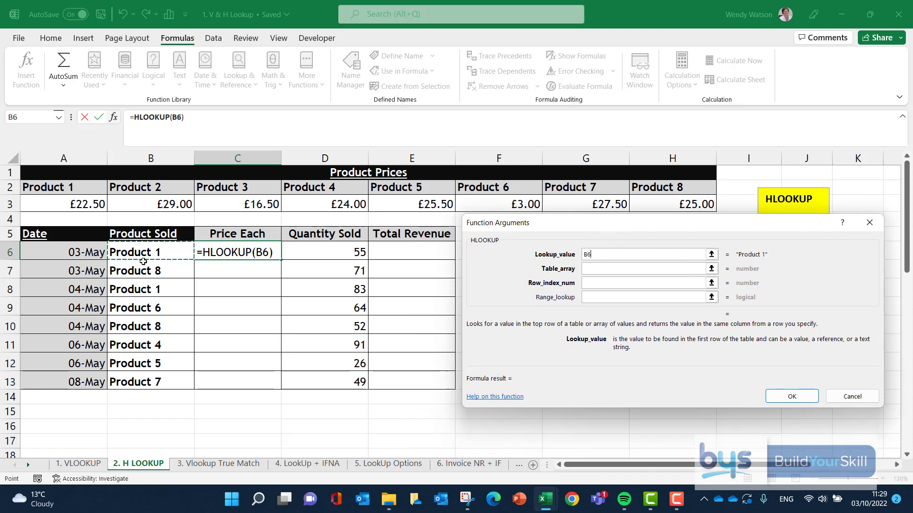
- Set the HLOOKUP table array to the product names and prices as the absolute range $A$2:$H$3
{"action": "left_click", "coordinate": [601, 270]}
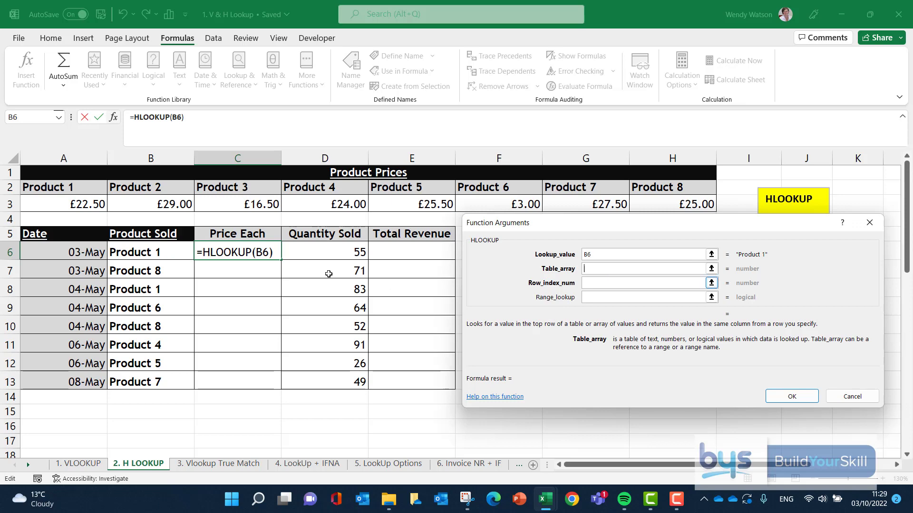
{"action": "left_click_drag", "start_coordinate": [53, 193], "coordinate": [645, 206]}
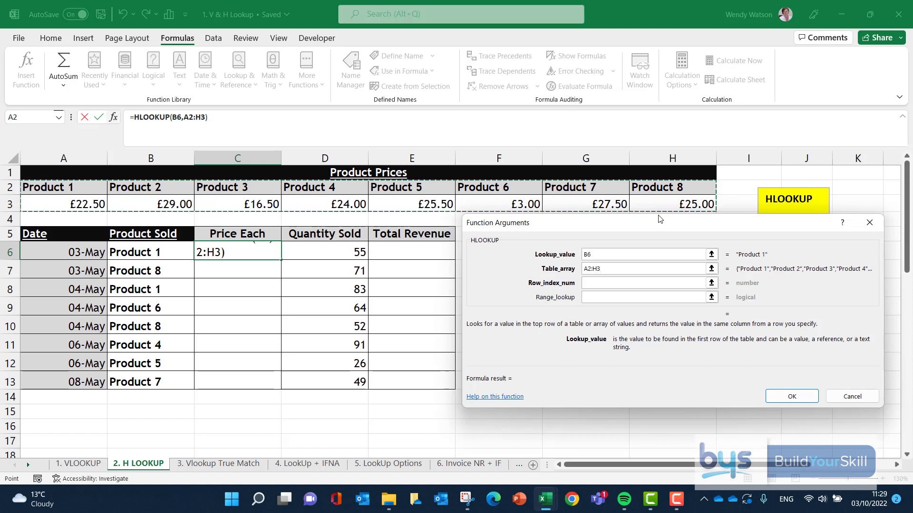
{"action": "key", "text": "F4"}
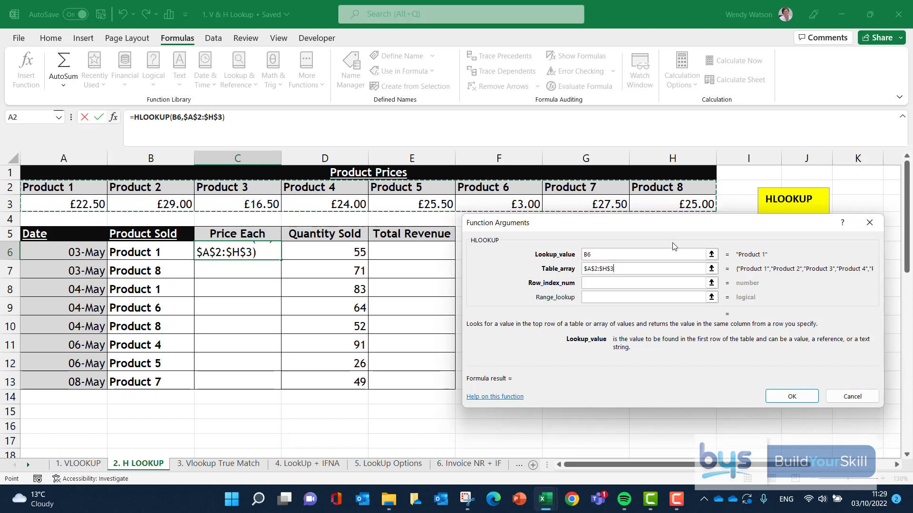
- Complete the HLOOKUP with row index 2 and range lookup False, and fill the formula from C6 down to C13
{"action": "left_click", "coordinate": [593, 283]}
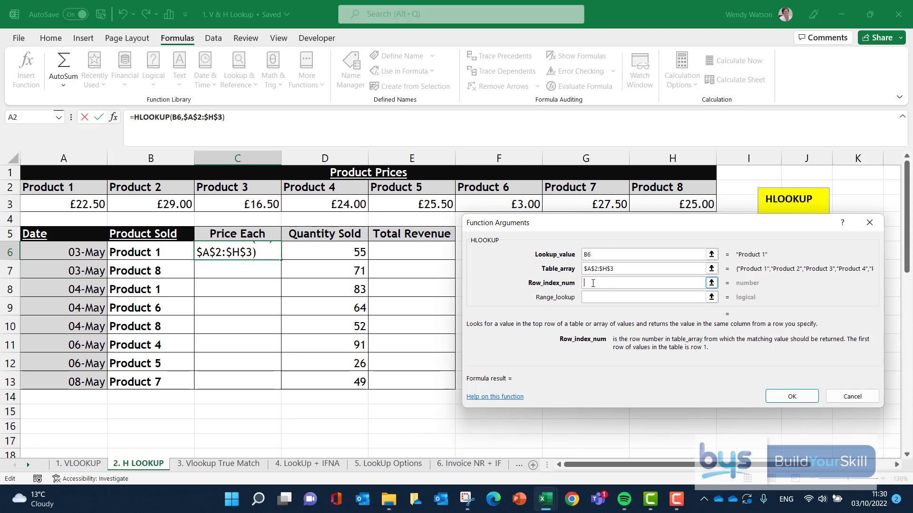
{"action": "type", "text": "2"}
{"action": "left_click", "coordinate": [590, 296]}
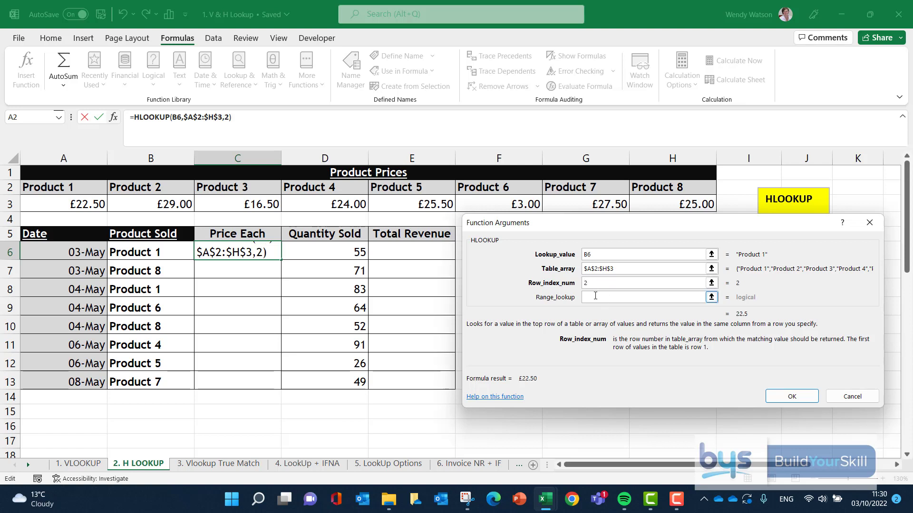
{"action": "type", "text": "Fals"}
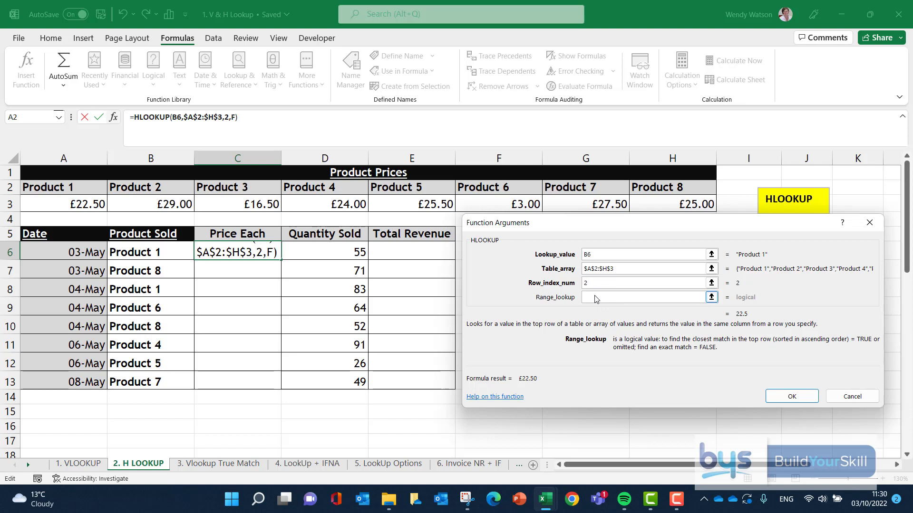
{"action": "type", "text": "e"}
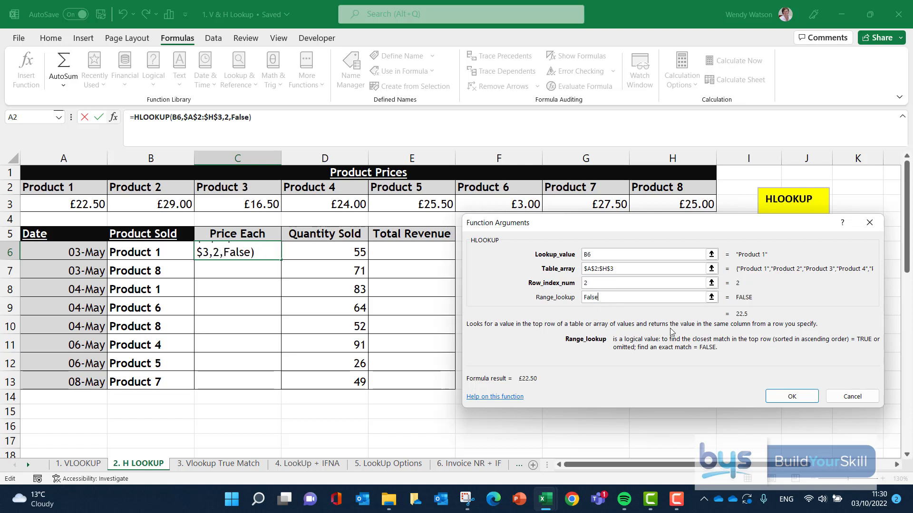
{"action": "left_click", "coordinate": [792, 396]}
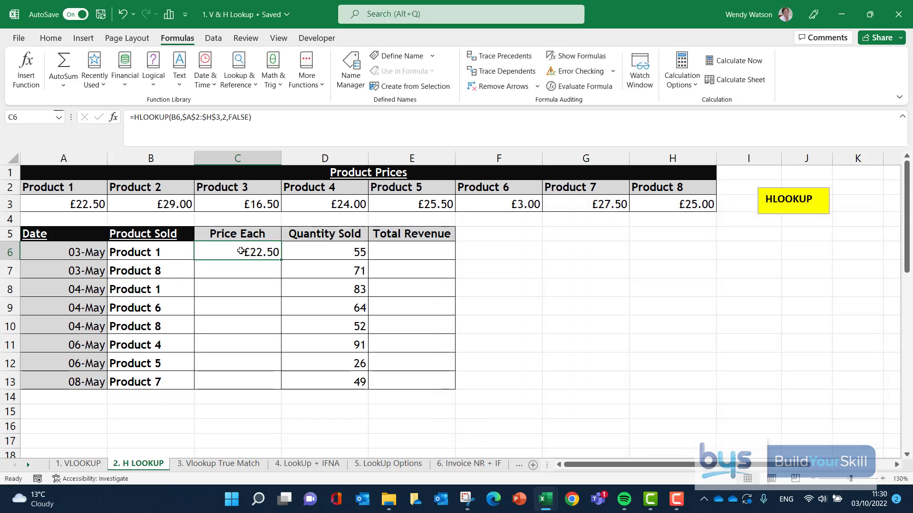
{"action": "left_click_drag", "start_coordinate": [281, 260], "coordinate": [279, 382]}
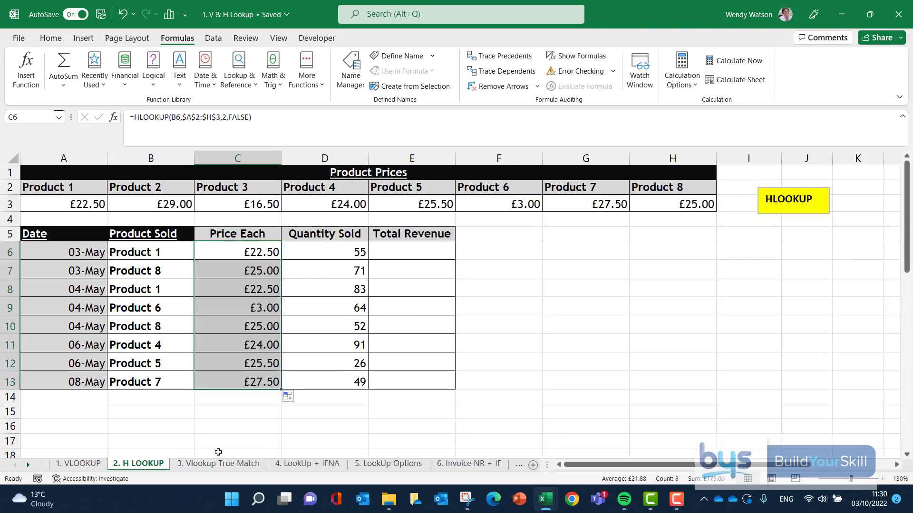
- On the 3. Vlookup True Match sheet, insert a VLOOKUP function in cell C2 with B2 as its lookup value
{"action": "left_click", "coordinate": [213, 464]}
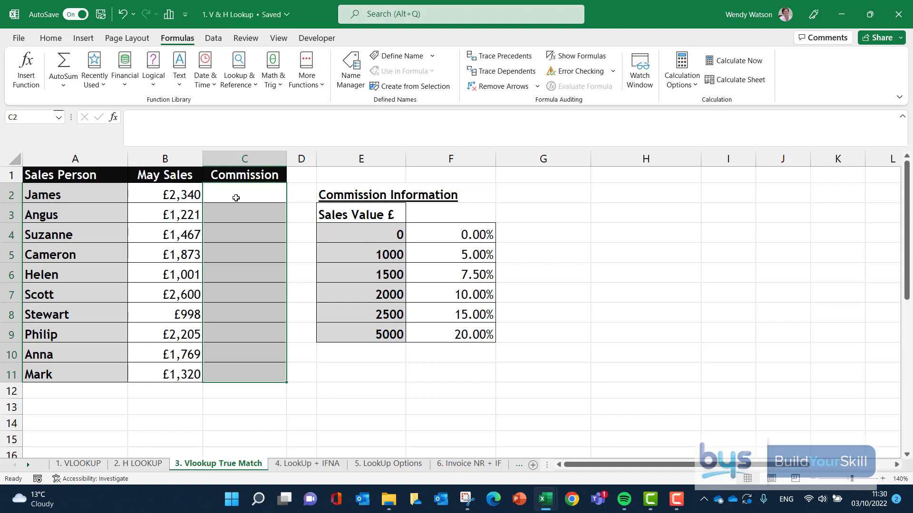
{"action": "left_click", "coordinate": [235, 197]}
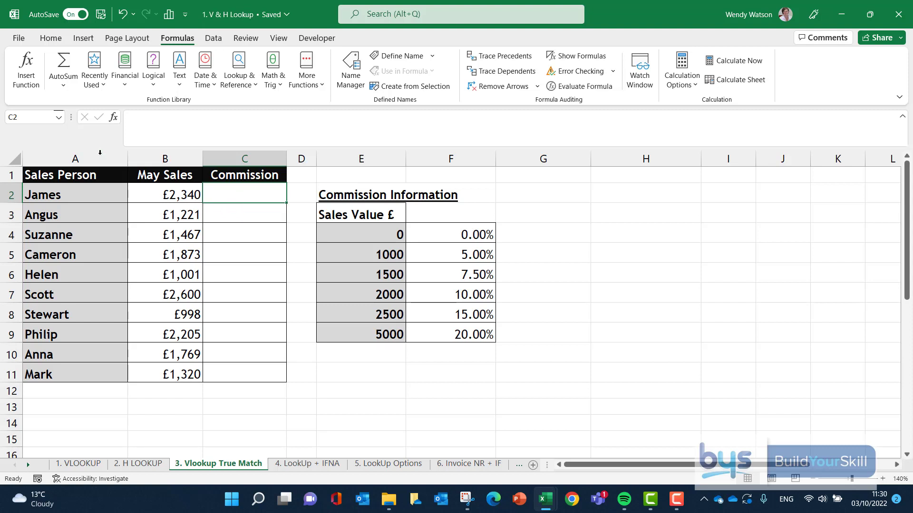
{"action": "left_click", "coordinate": [26, 74]}
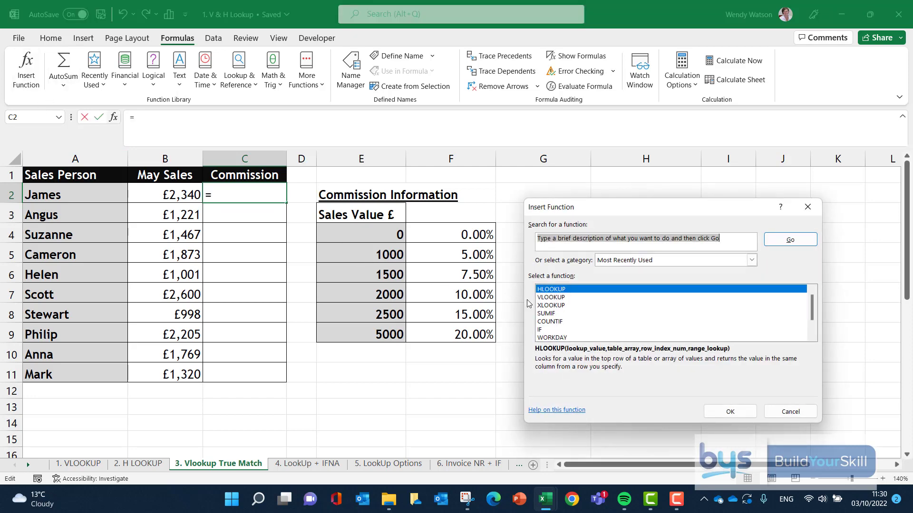
{"action": "double_click", "coordinate": [551, 297]}
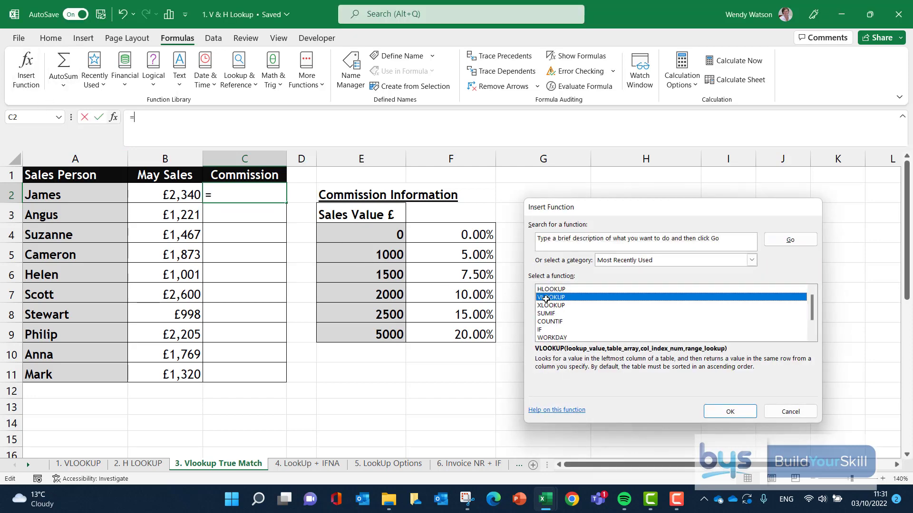
{"action": "left_click_drag", "start_coordinate": [593, 218], "coordinate": [653, 208]}
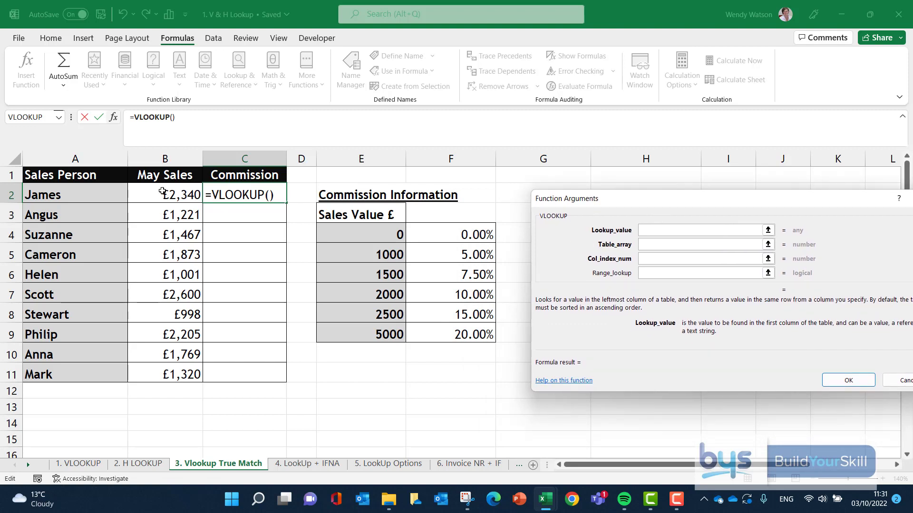
{"action": "left_click", "coordinate": [162, 192]}
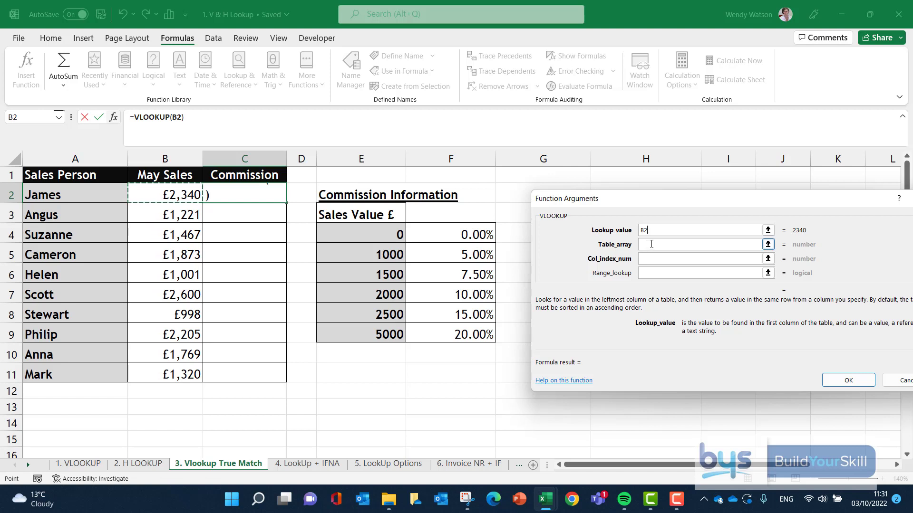
- Set the VLOOKUP table array to the sales values and commission rates as the absolute range $E$4:$F$9
{"action": "left_click", "coordinate": [651, 244]}
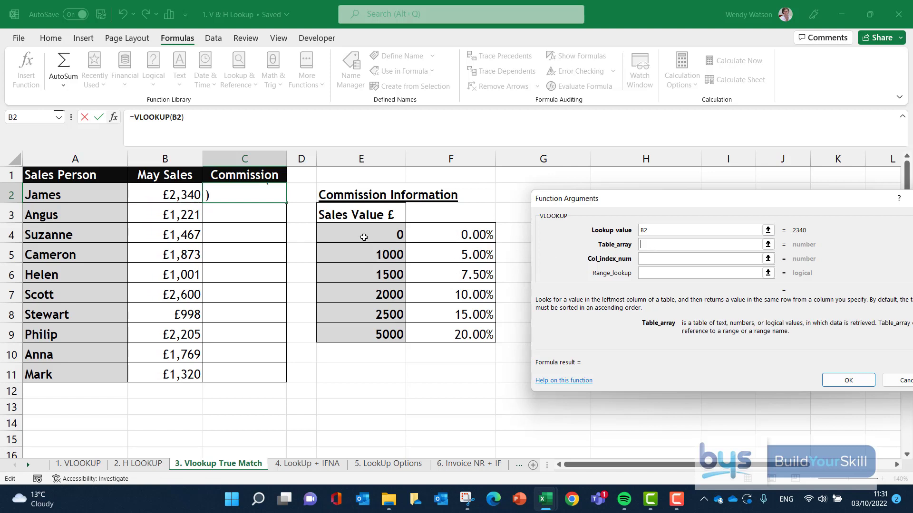
{"action": "left_click_drag", "start_coordinate": [364, 237], "coordinate": [446, 331]}
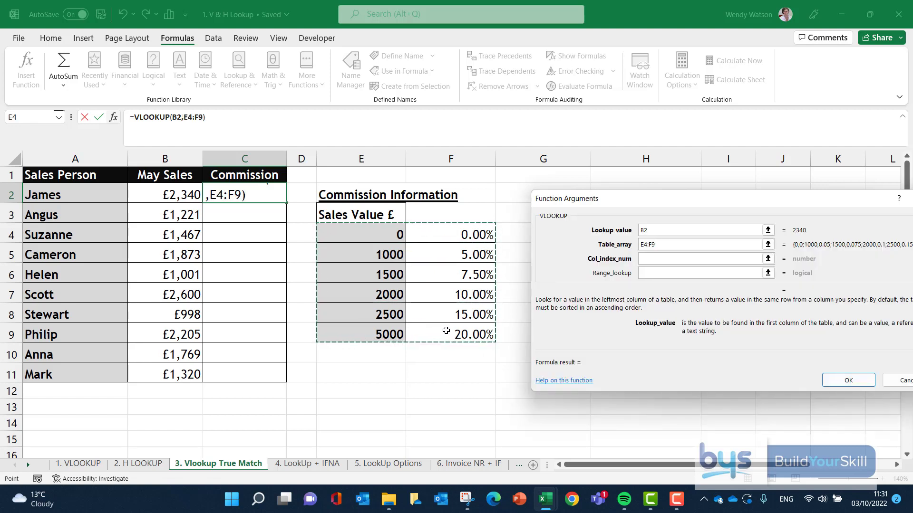
{"action": "key", "text": "F4"}
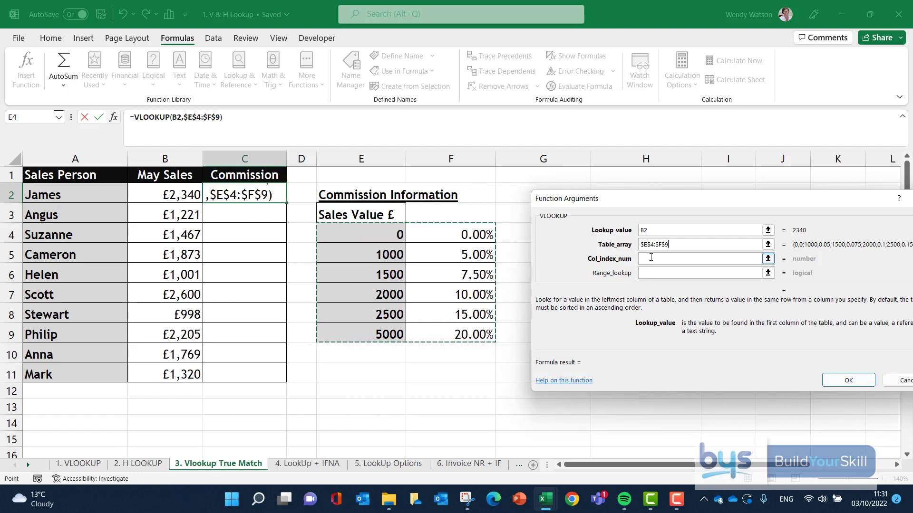
- Complete the VLOOKUP with column index 2 and no range lookup, and fill the formula from C2 down to C11
{"action": "left_click", "coordinate": [651, 258]}
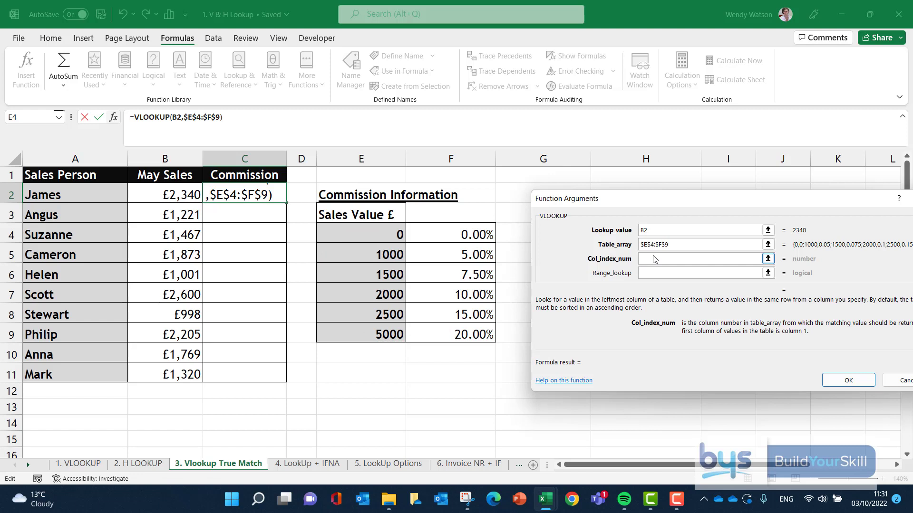
{"action": "type", "text": "2"}
{"action": "left_click", "coordinate": [845, 380]}
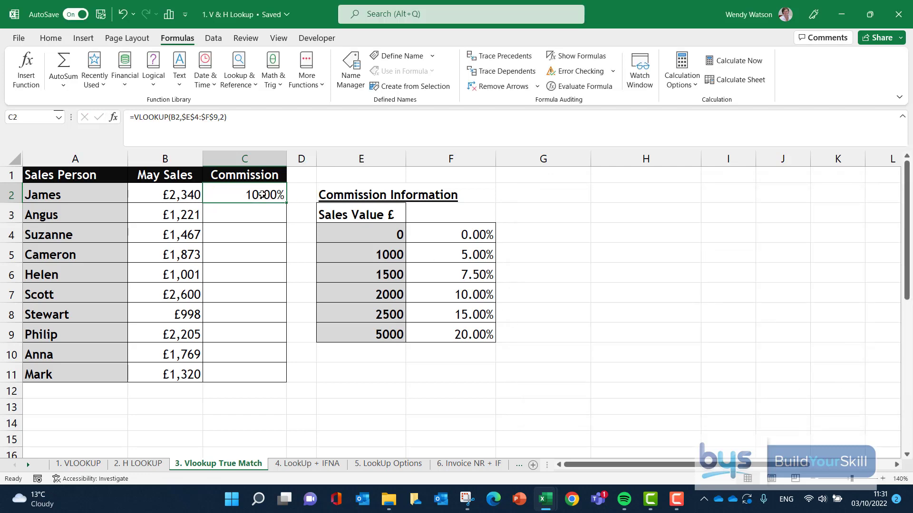
{"action": "left_click_drag", "start_coordinate": [285, 207], "coordinate": [273, 379]}
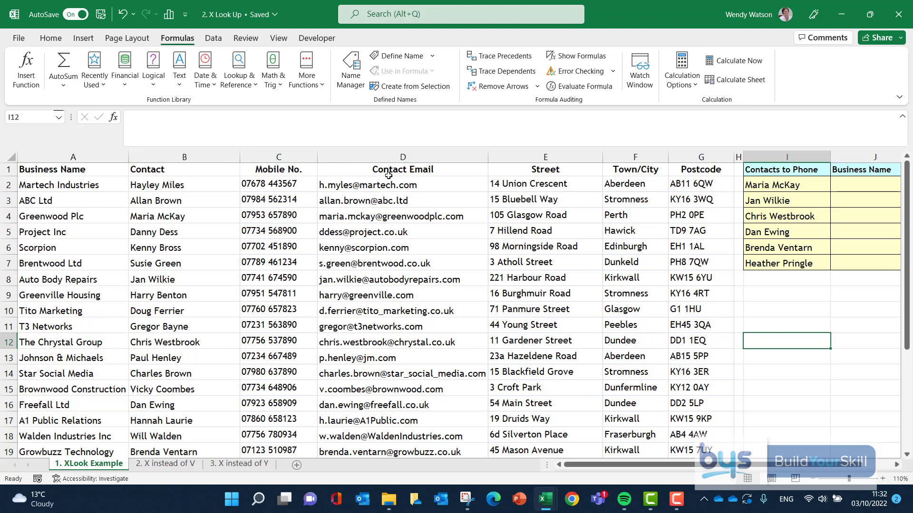
- On the 1. XLook Example sheet, insert an XLOOKUP function in the Business Name cell J2 with I2 as its lookup value
{"action": "left_click_drag", "start_coordinate": [589, 464], "coordinate": [652, 471]}
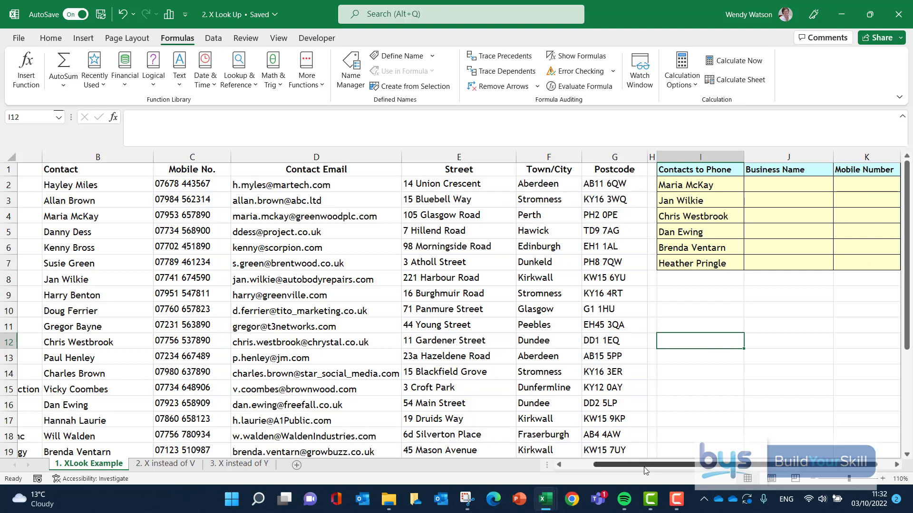
{"action": "left_click_drag", "start_coordinate": [646, 471], "coordinate": [633, 470]}
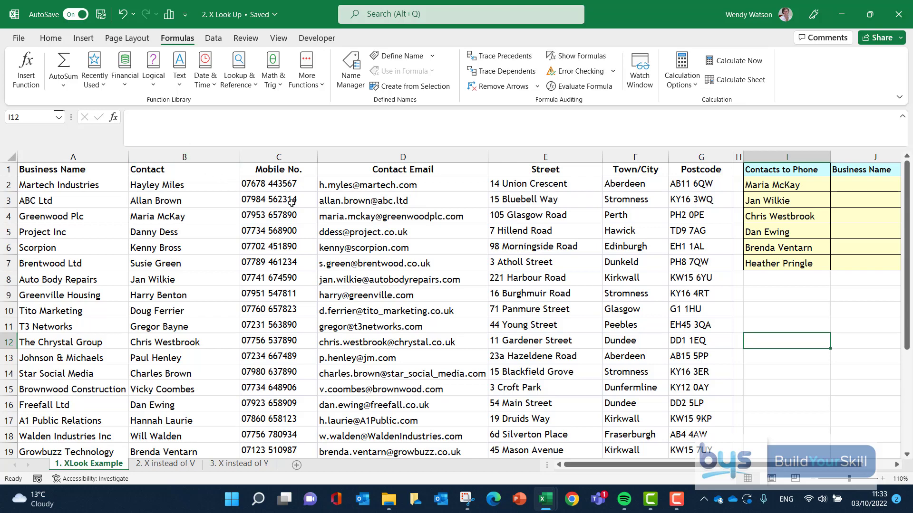
{"action": "left_click_drag", "start_coordinate": [666, 464], "coordinate": [695, 464]}
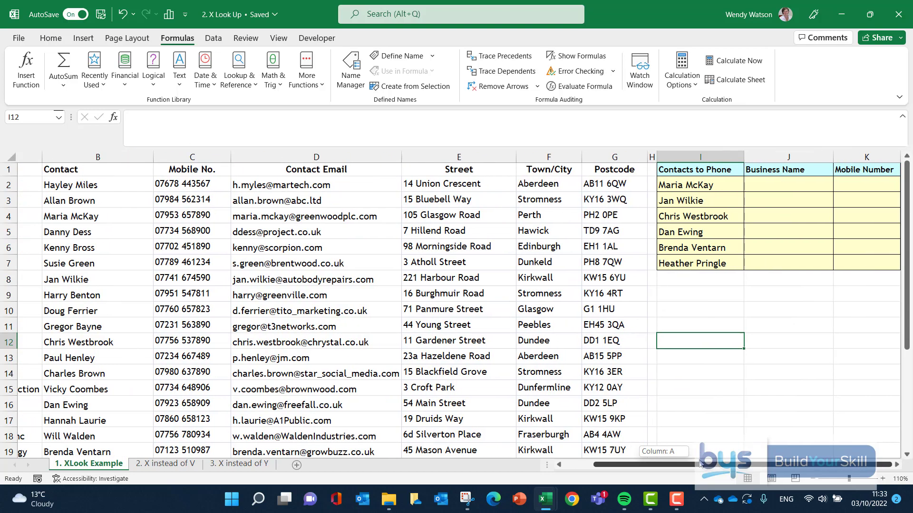
{"action": "left_click", "coordinate": [766, 181]}
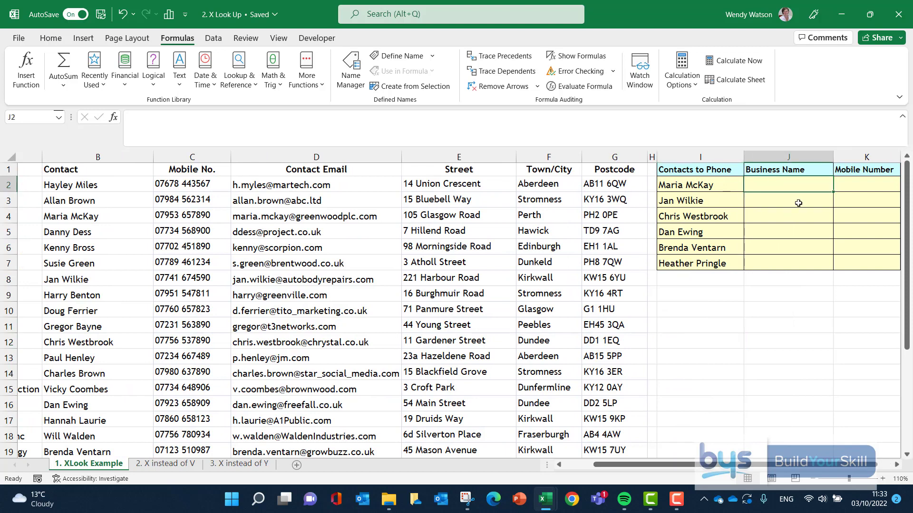
{"action": "left_click", "coordinate": [27, 72]}
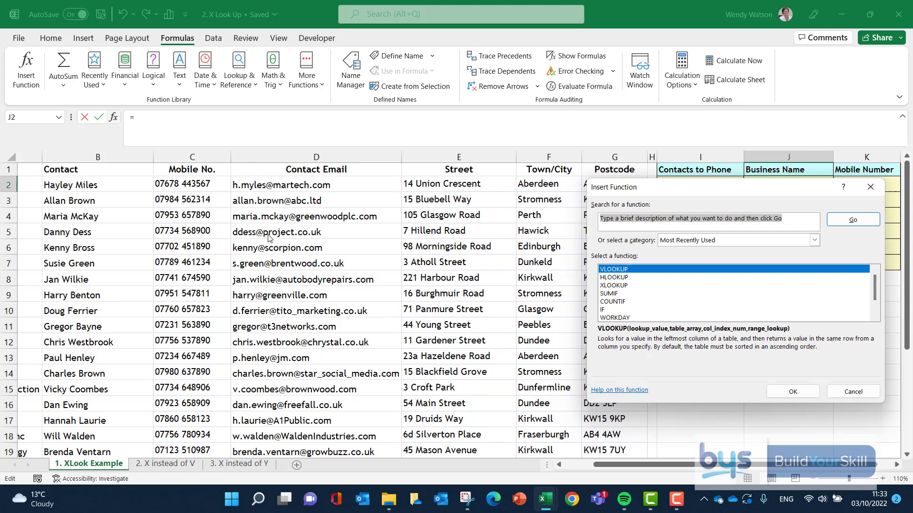
{"action": "double_click", "coordinate": [612, 286]}
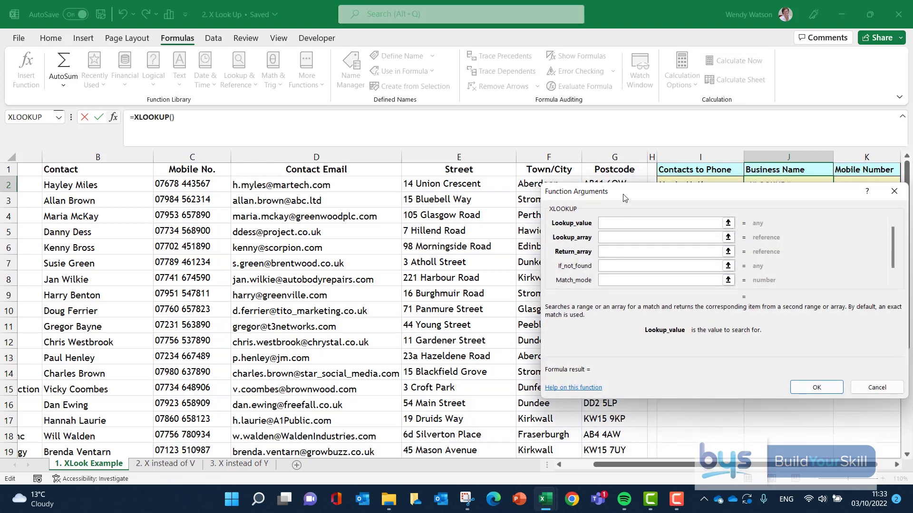
{"action": "left_click_drag", "start_coordinate": [630, 195], "coordinate": [595, 251]}
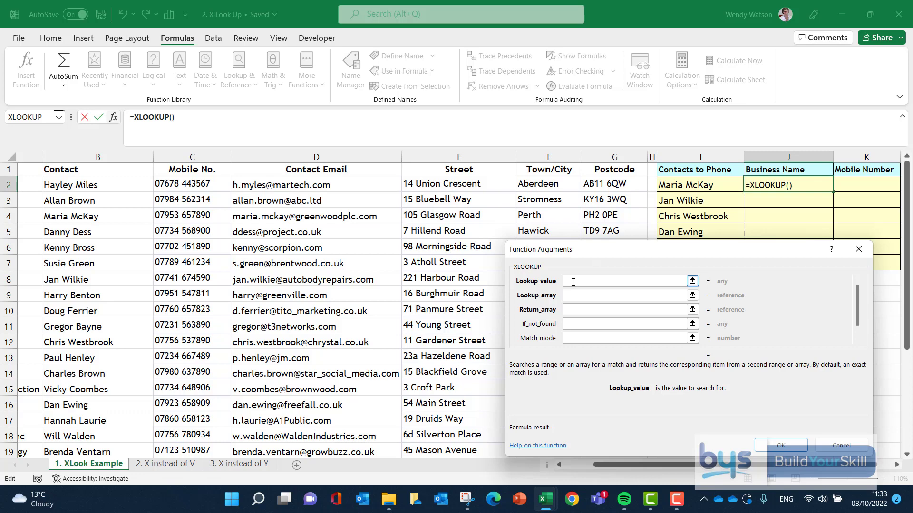
{"action": "left_click", "coordinate": [677, 186]}
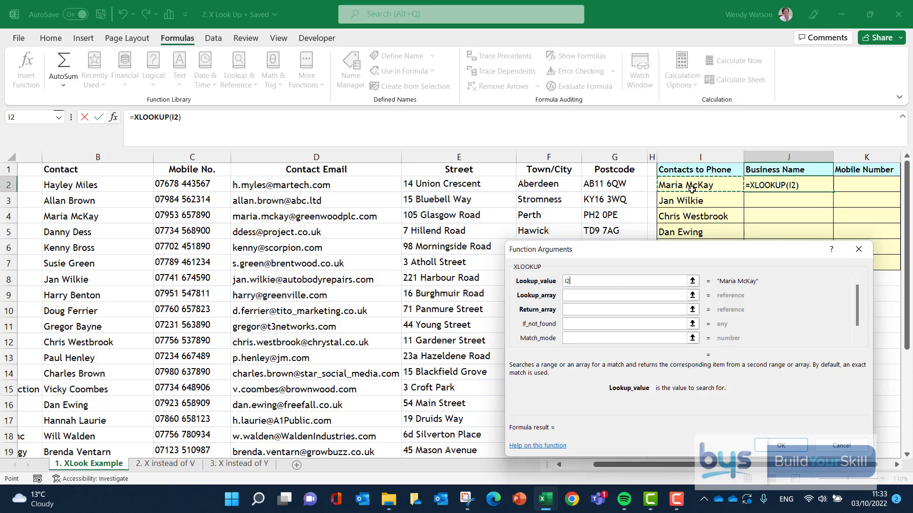
- Complete the XLOOKUP with lookup array B:B and return array A:A, and fill the formula from J2 down to J7
{"action": "left_click", "coordinate": [578, 298]}
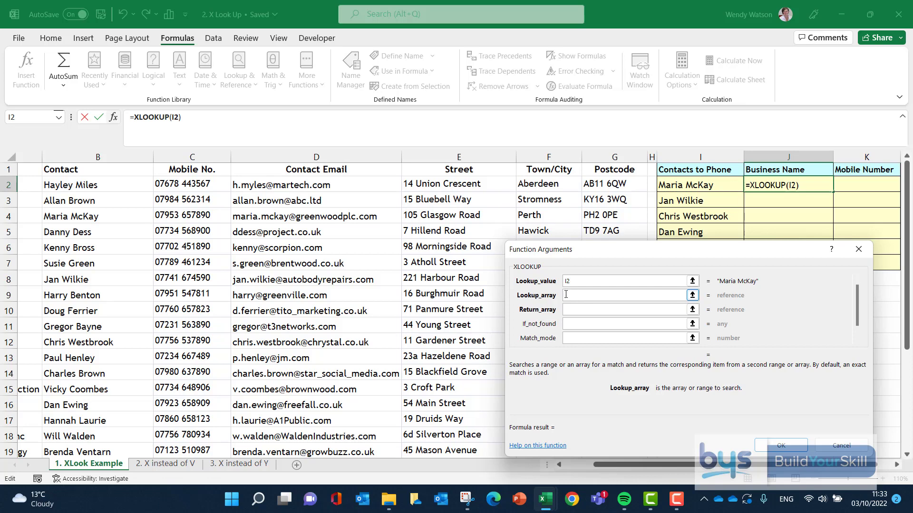
{"action": "left_click", "coordinate": [104, 156]}
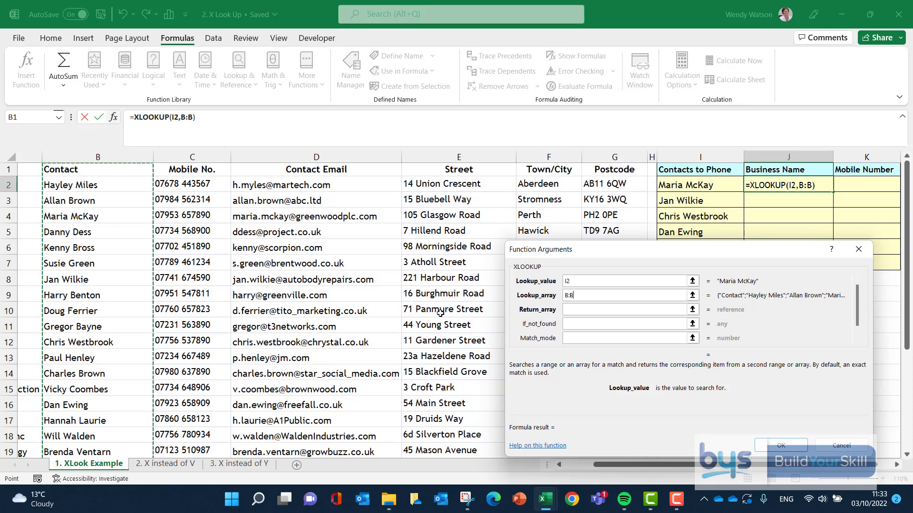
{"action": "left_click", "coordinate": [581, 310]}
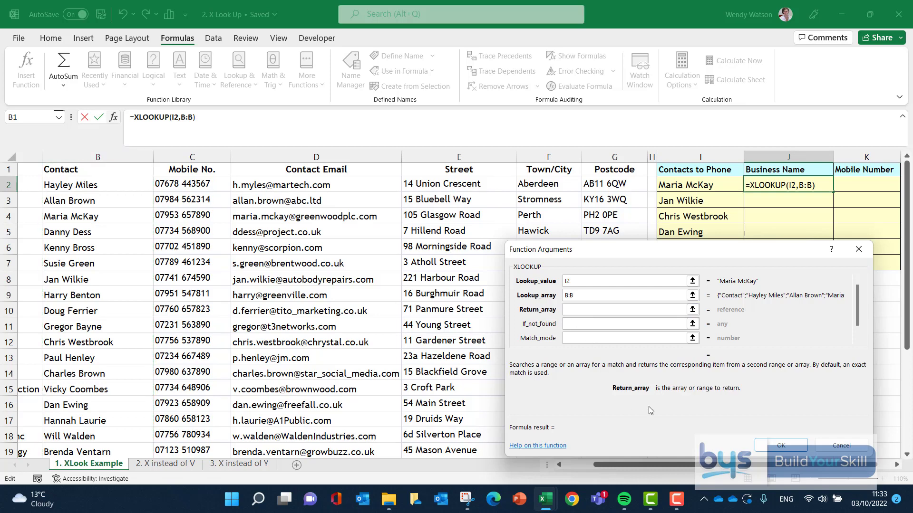
{"action": "left_click_drag", "start_coordinate": [613, 463], "coordinate": [578, 464]}
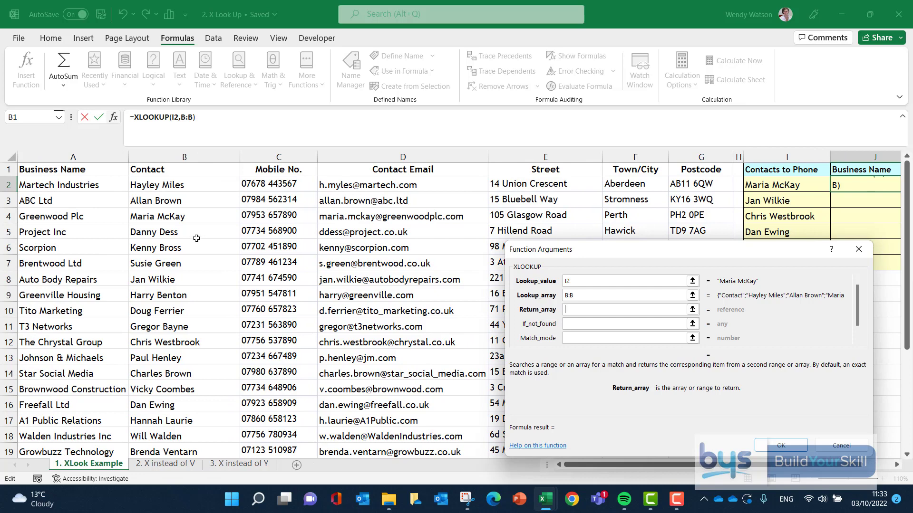
{"action": "left_click", "coordinate": [83, 152]}
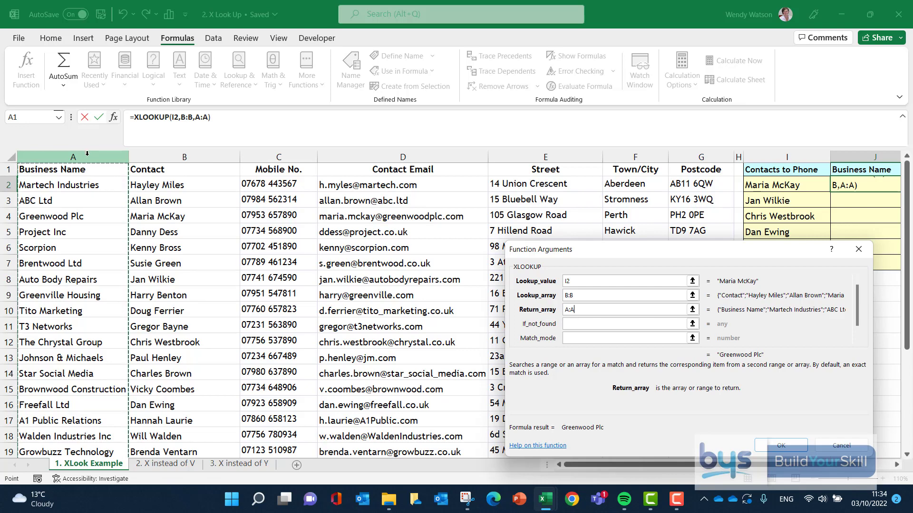
{"action": "left_click", "coordinate": [781, 445]}
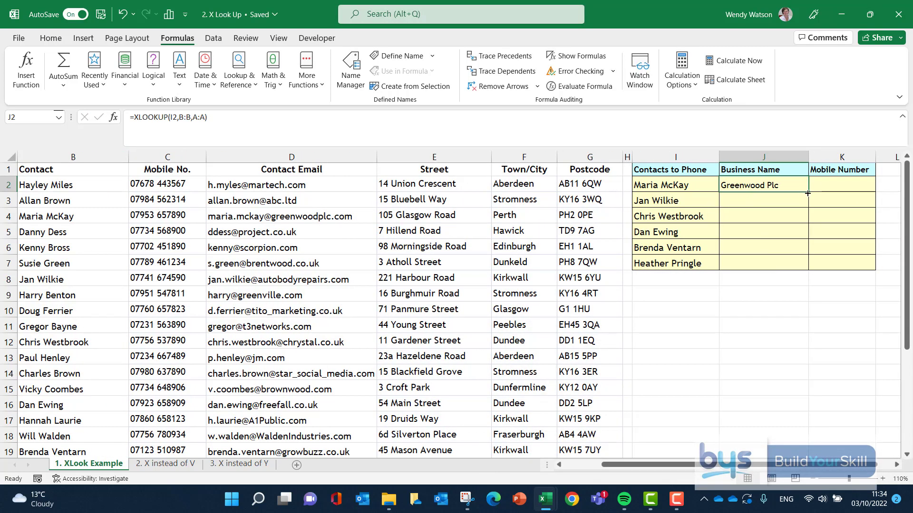
{"action": "left_click_drag", "start_coordinate": [807, 193], "coordinate": [803, 269]}
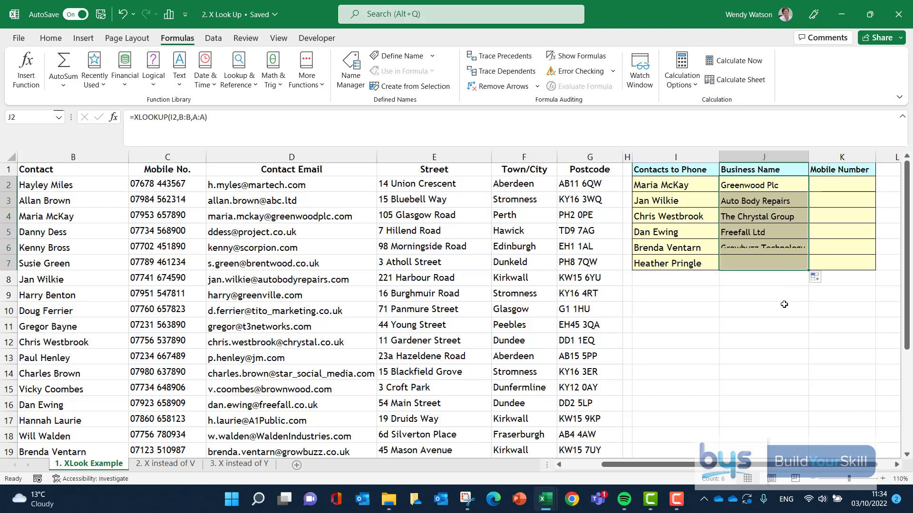
- Insert an XLOOKUP function in the Mobile Number cell K2 with I2 as its lookup value
{"action": "left_click", "coordinate": [834, 187]}
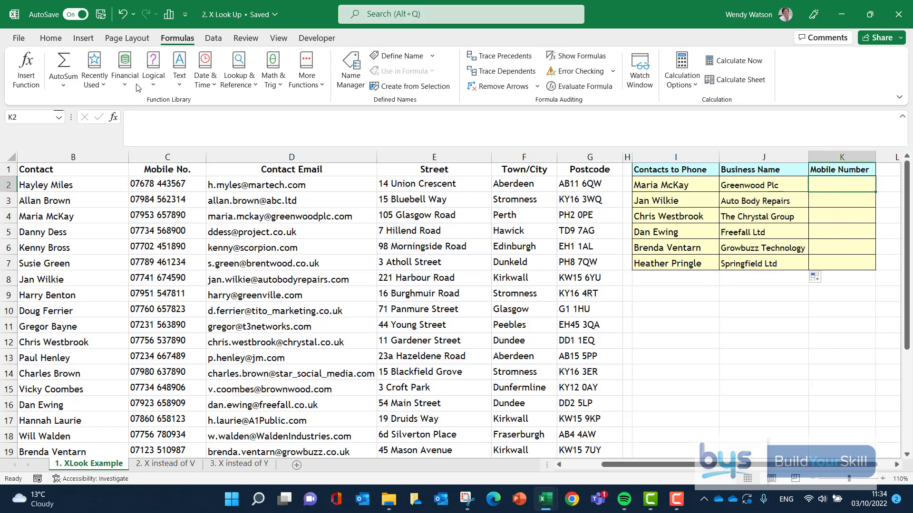
{"action": "left_click", "coordinate": [33, 82]}
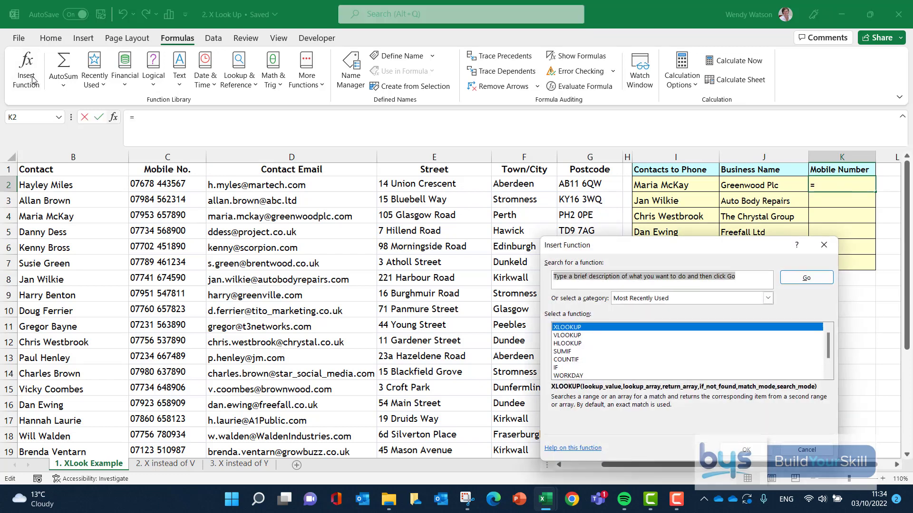
{"action": "double_click", "coordinate": [574, 327]}
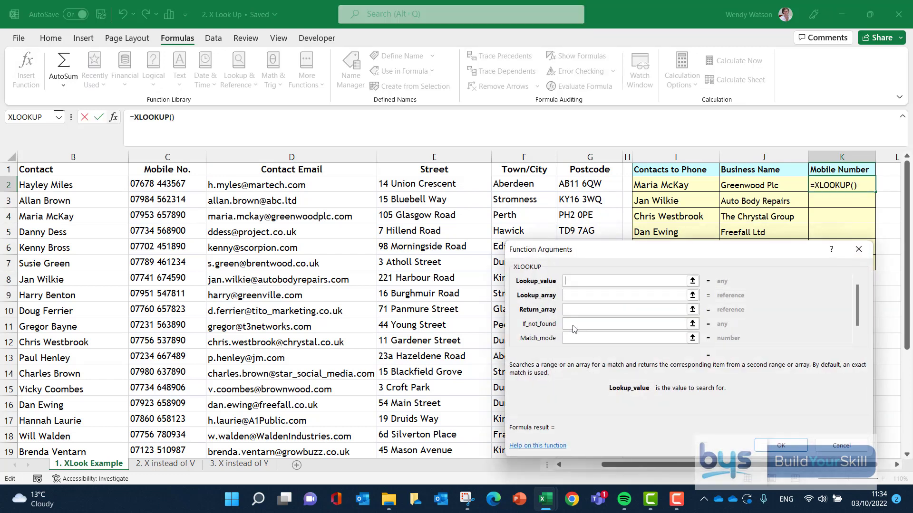
{"action": "left_click", "coordinate": [657, 185]}
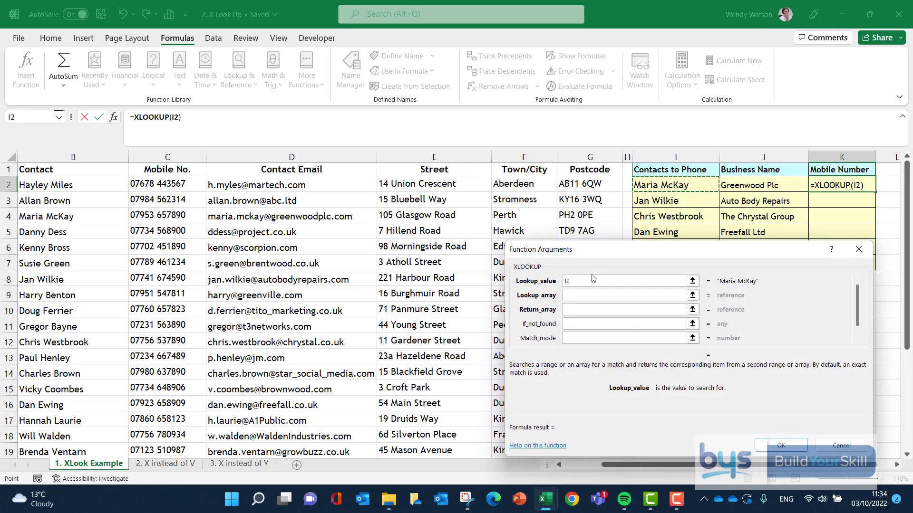
- Complete the Mobile Number XLOOKUP with the Contact column B:B as lookup array and the Mobile No. column C:C as return array
{"action": "left_click", "coordinate": [577, 297]}
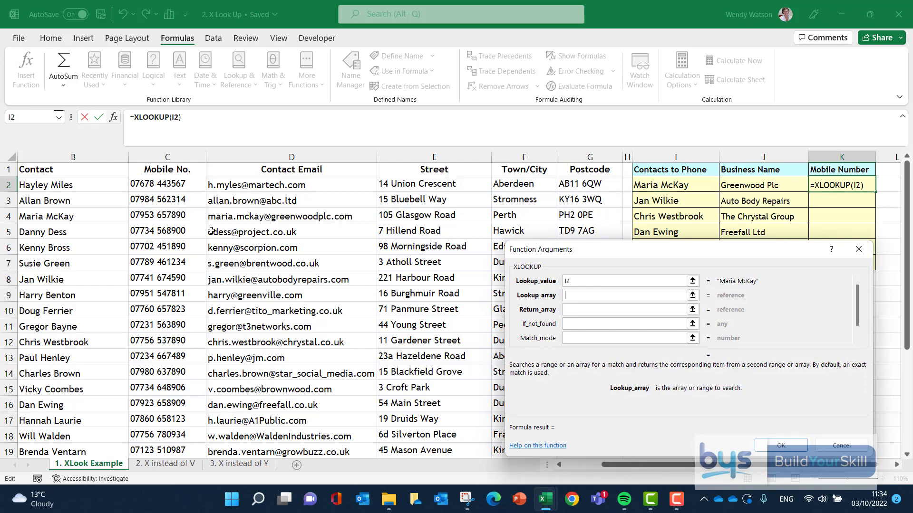
{"action": "left_click", "coordinate": [67, 157]}
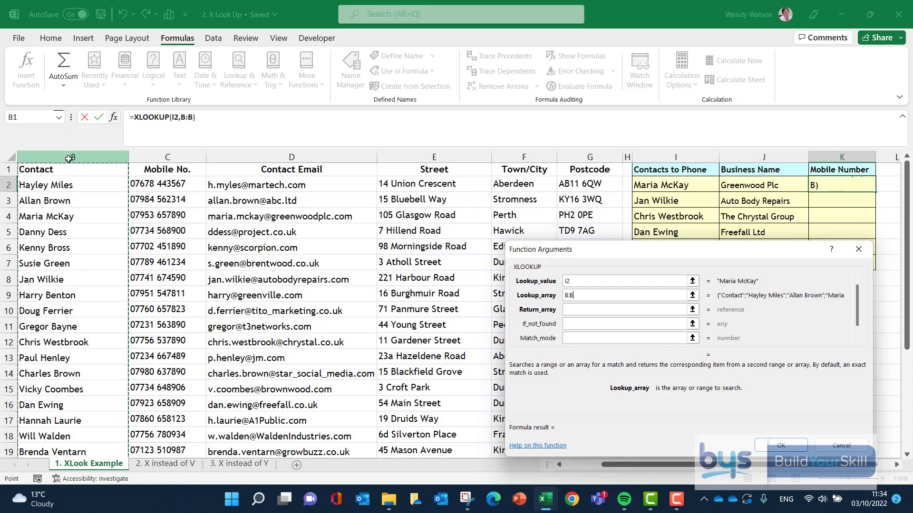
{"action": "left_click", "coordinate": [572, 311]}
{"action": "left_click", "coordinate": [573, 312]}
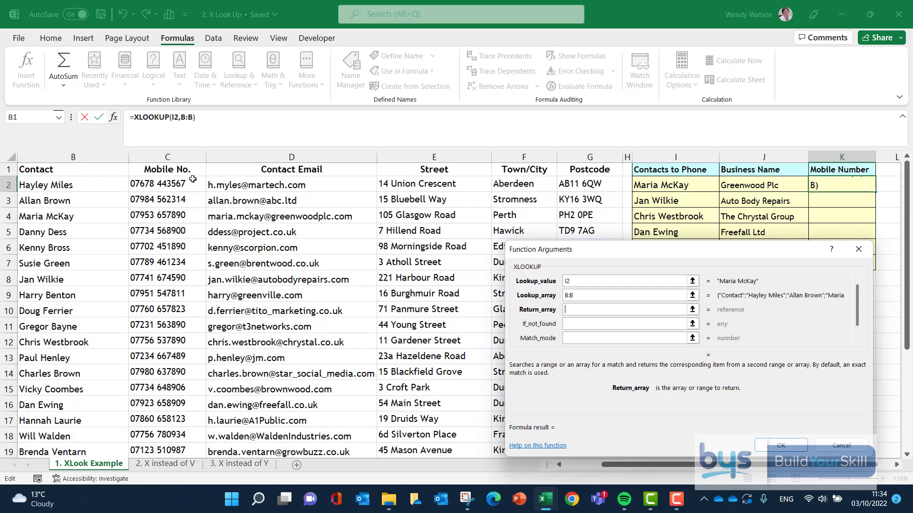
{"action": "left_click", "coordinate": [171, 154]}
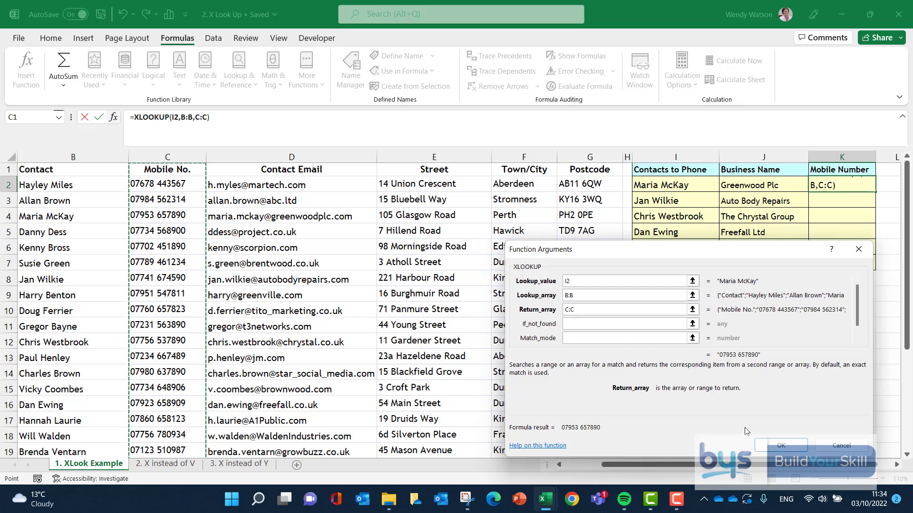
{"action": "left_click", "coordinate": [781, 445]}
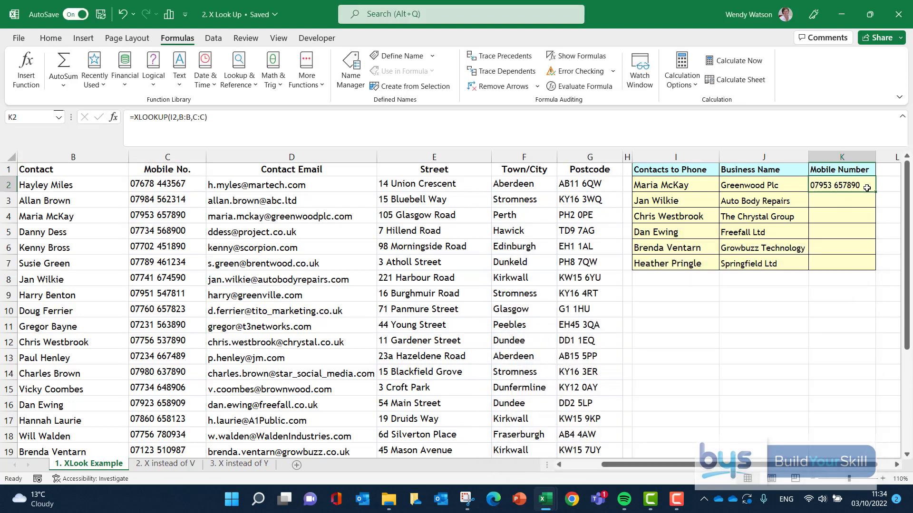